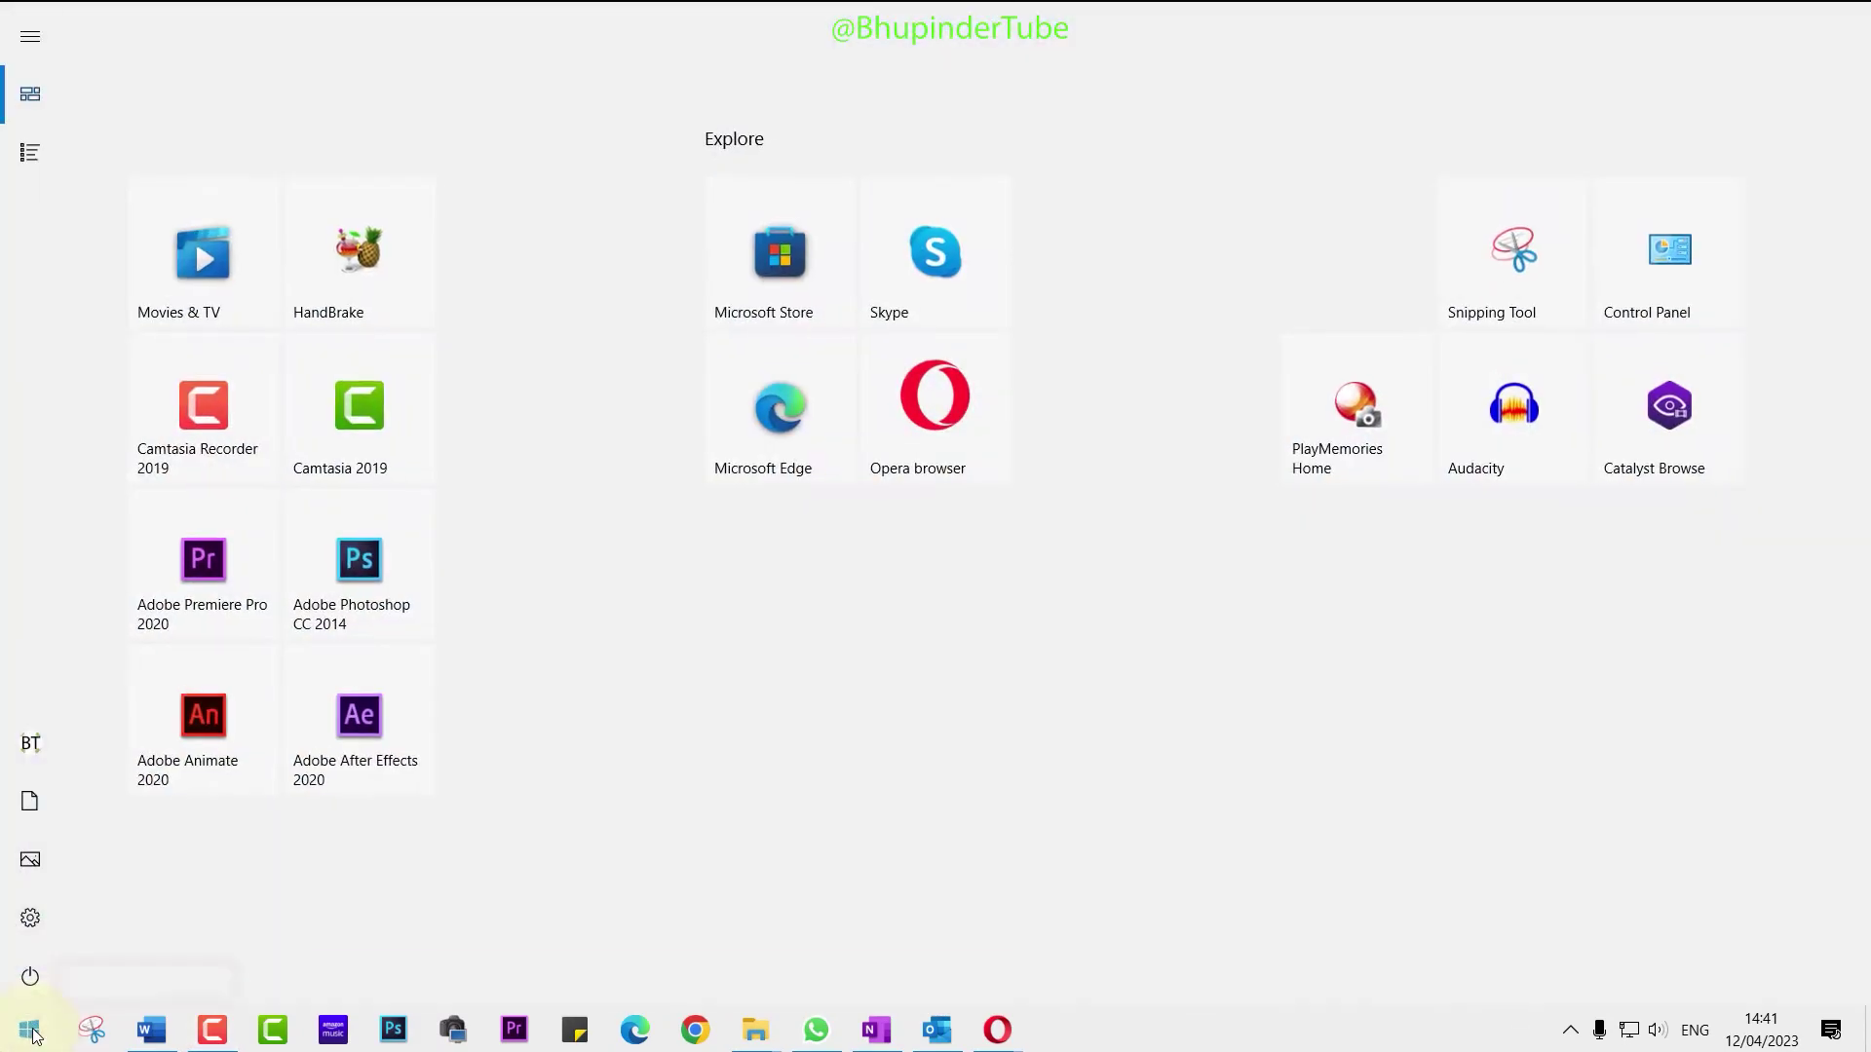
type("mouse key")
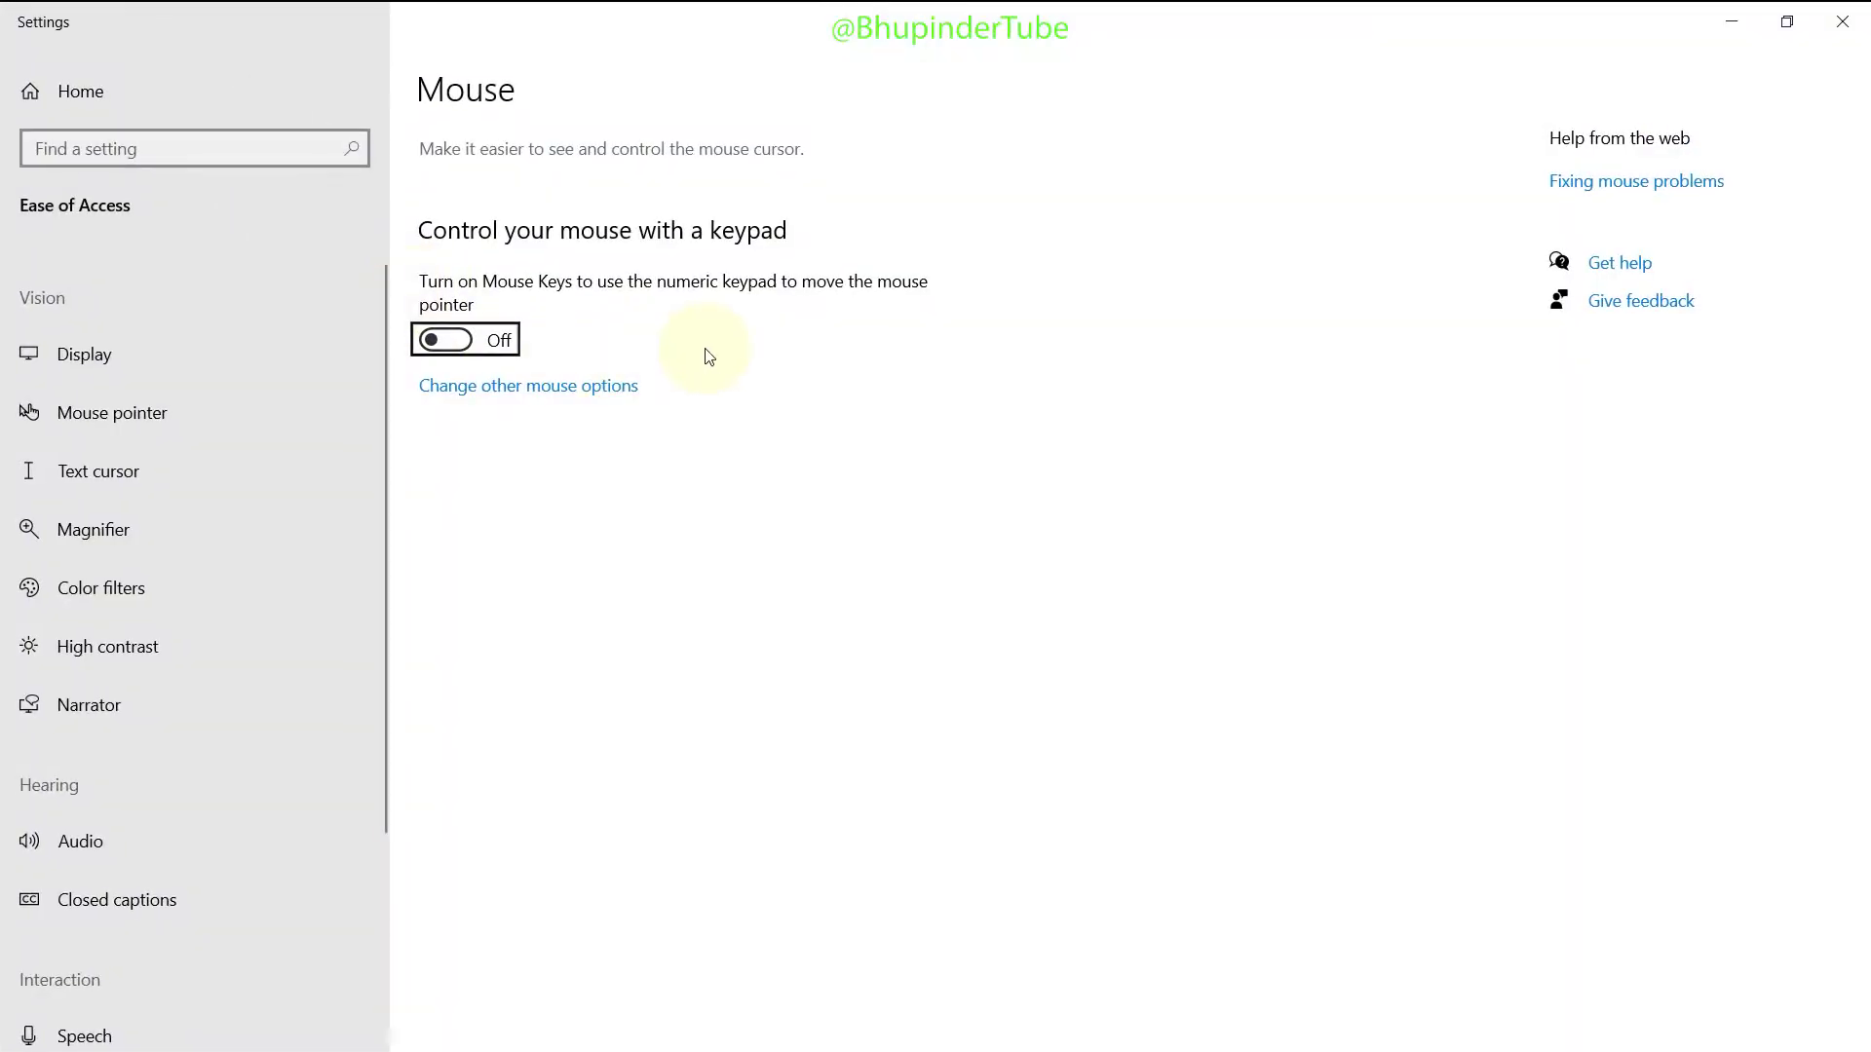
Switch the Mouse Keys toggle On in the Ease of Access mouse settings
left_click(437, 347)
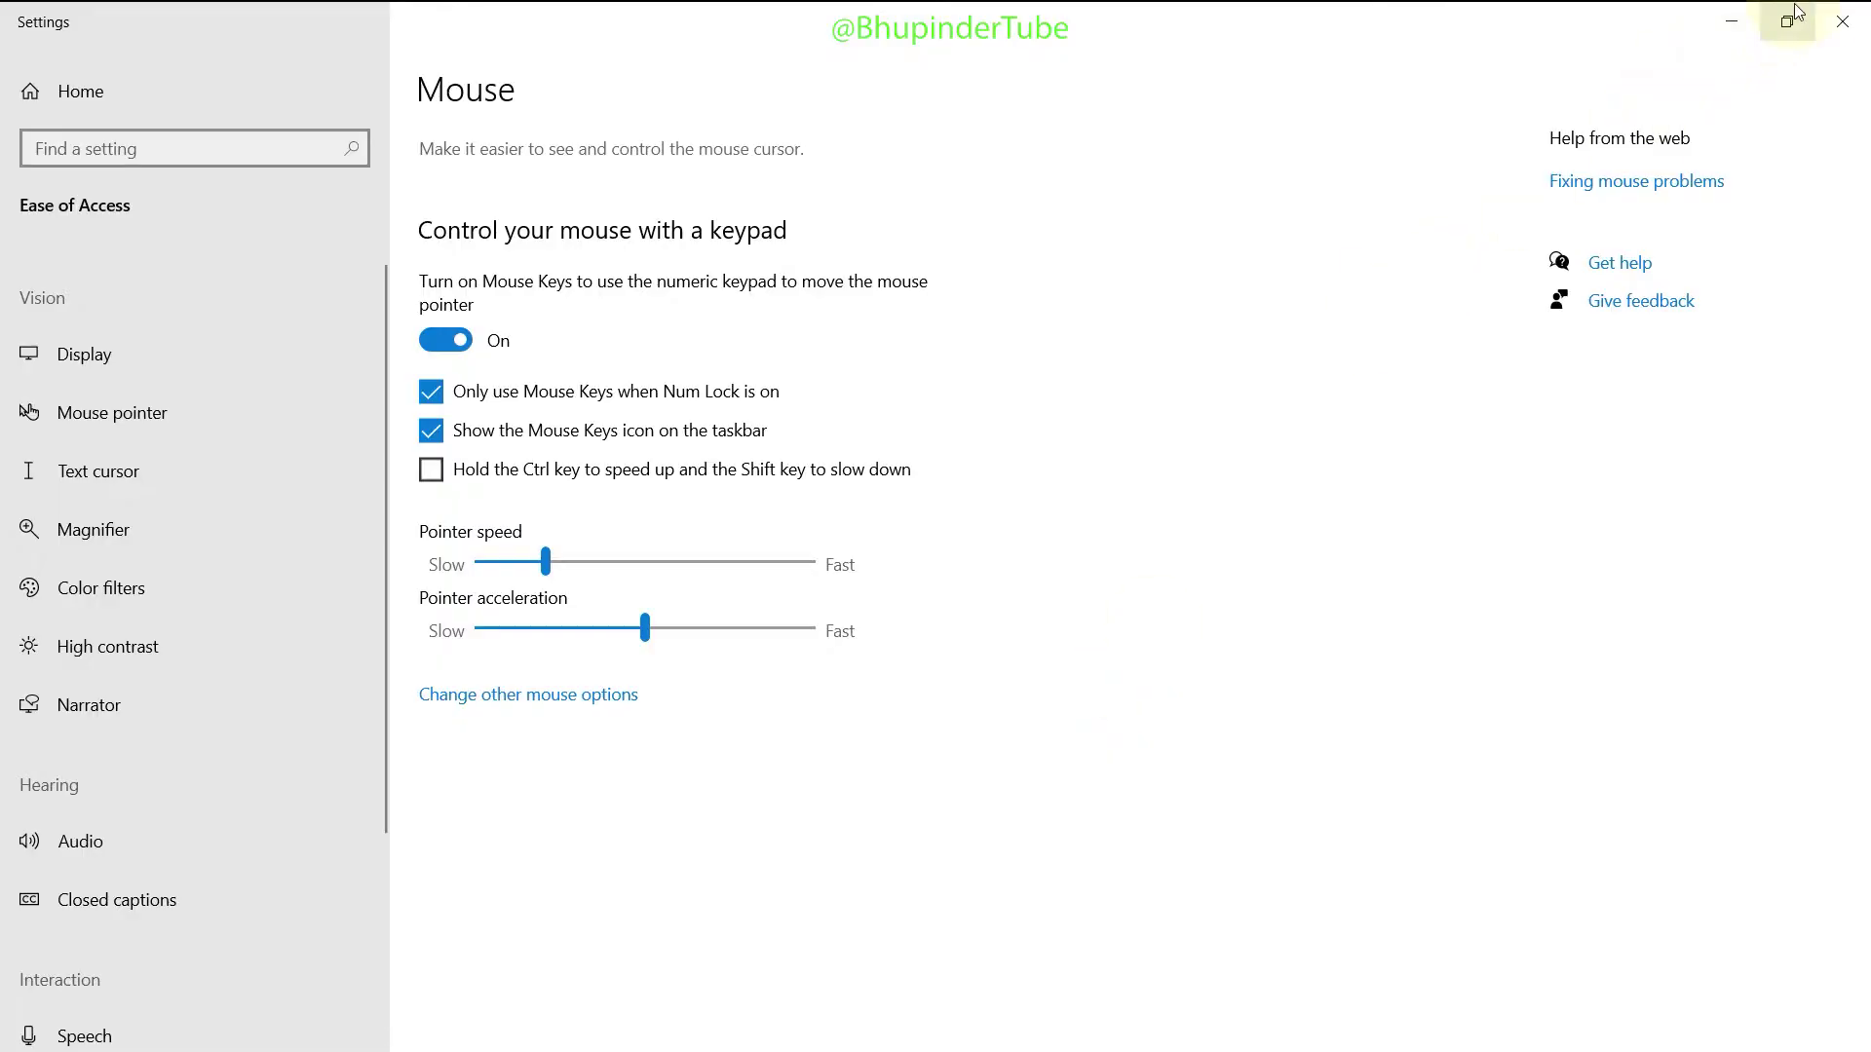
Minimise Settings and open 'How to left click with keyboard Windows' using numpad 4 and 5
left_click(1758, 22)
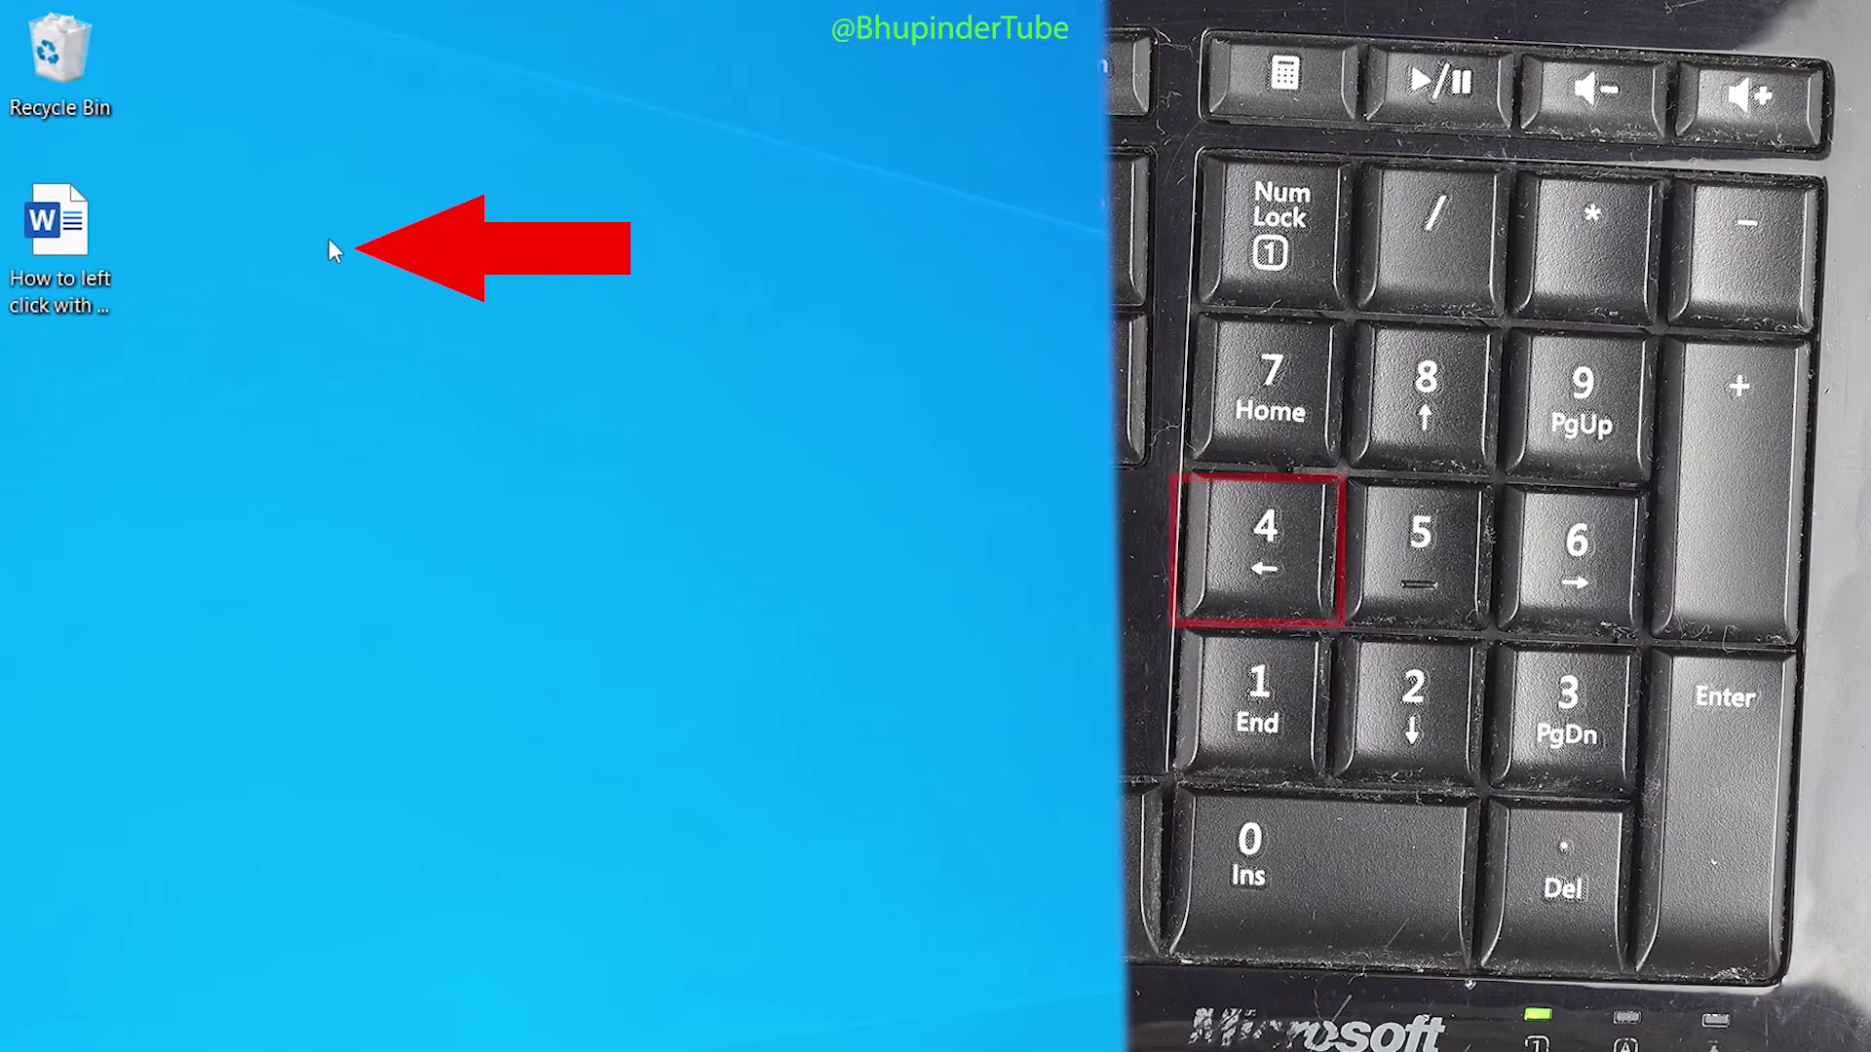
key("KP_4")
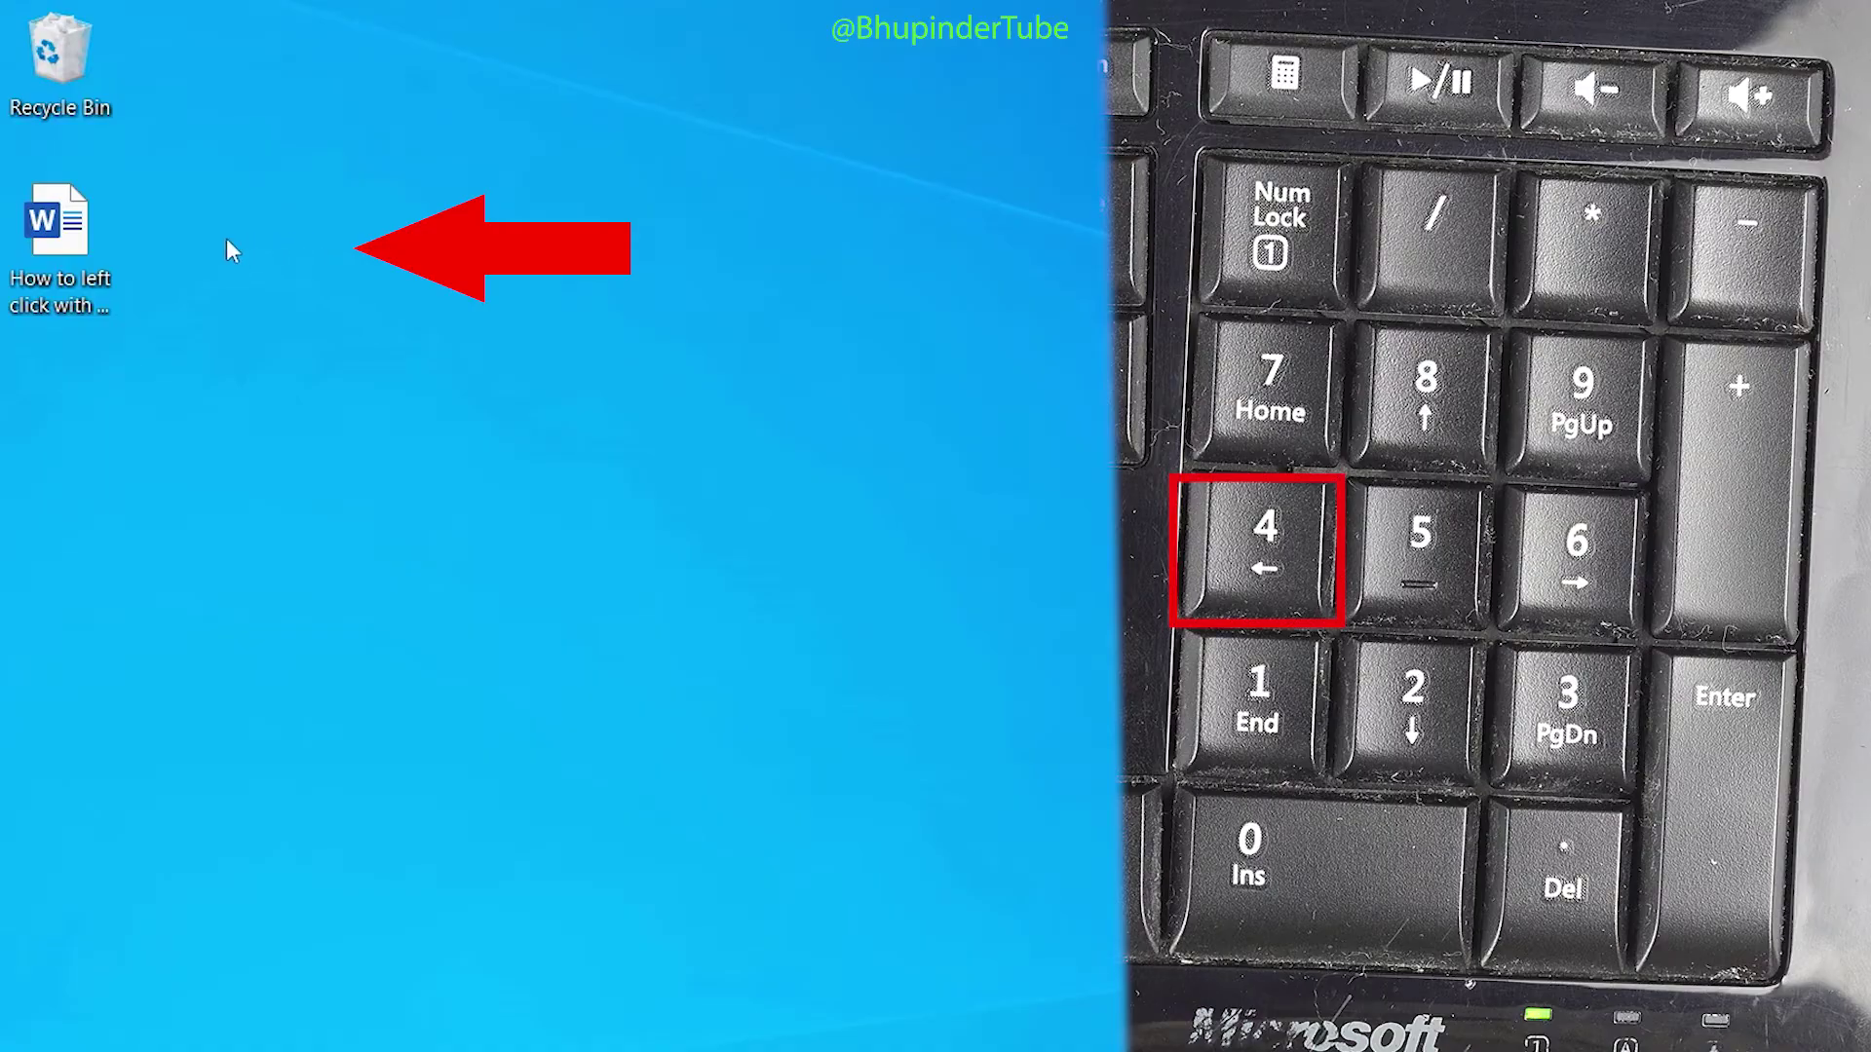
key("KP_4")
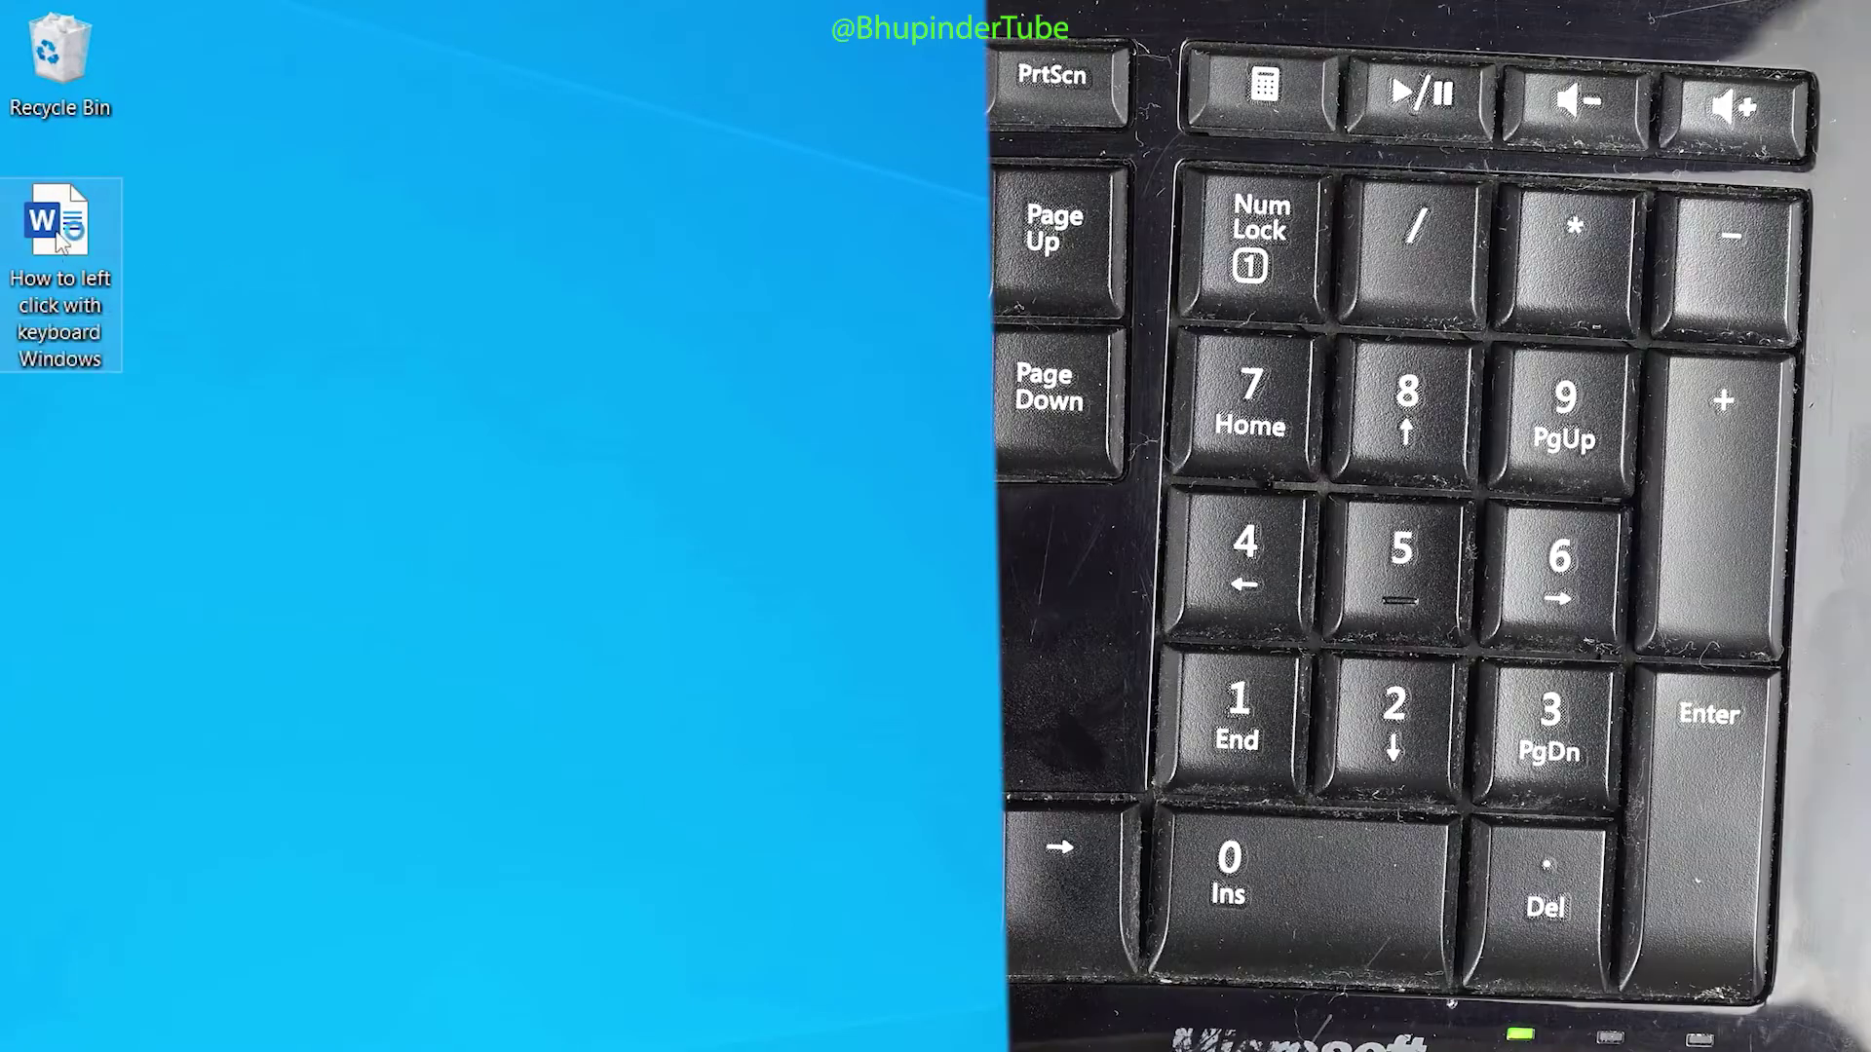
key("KP_5")
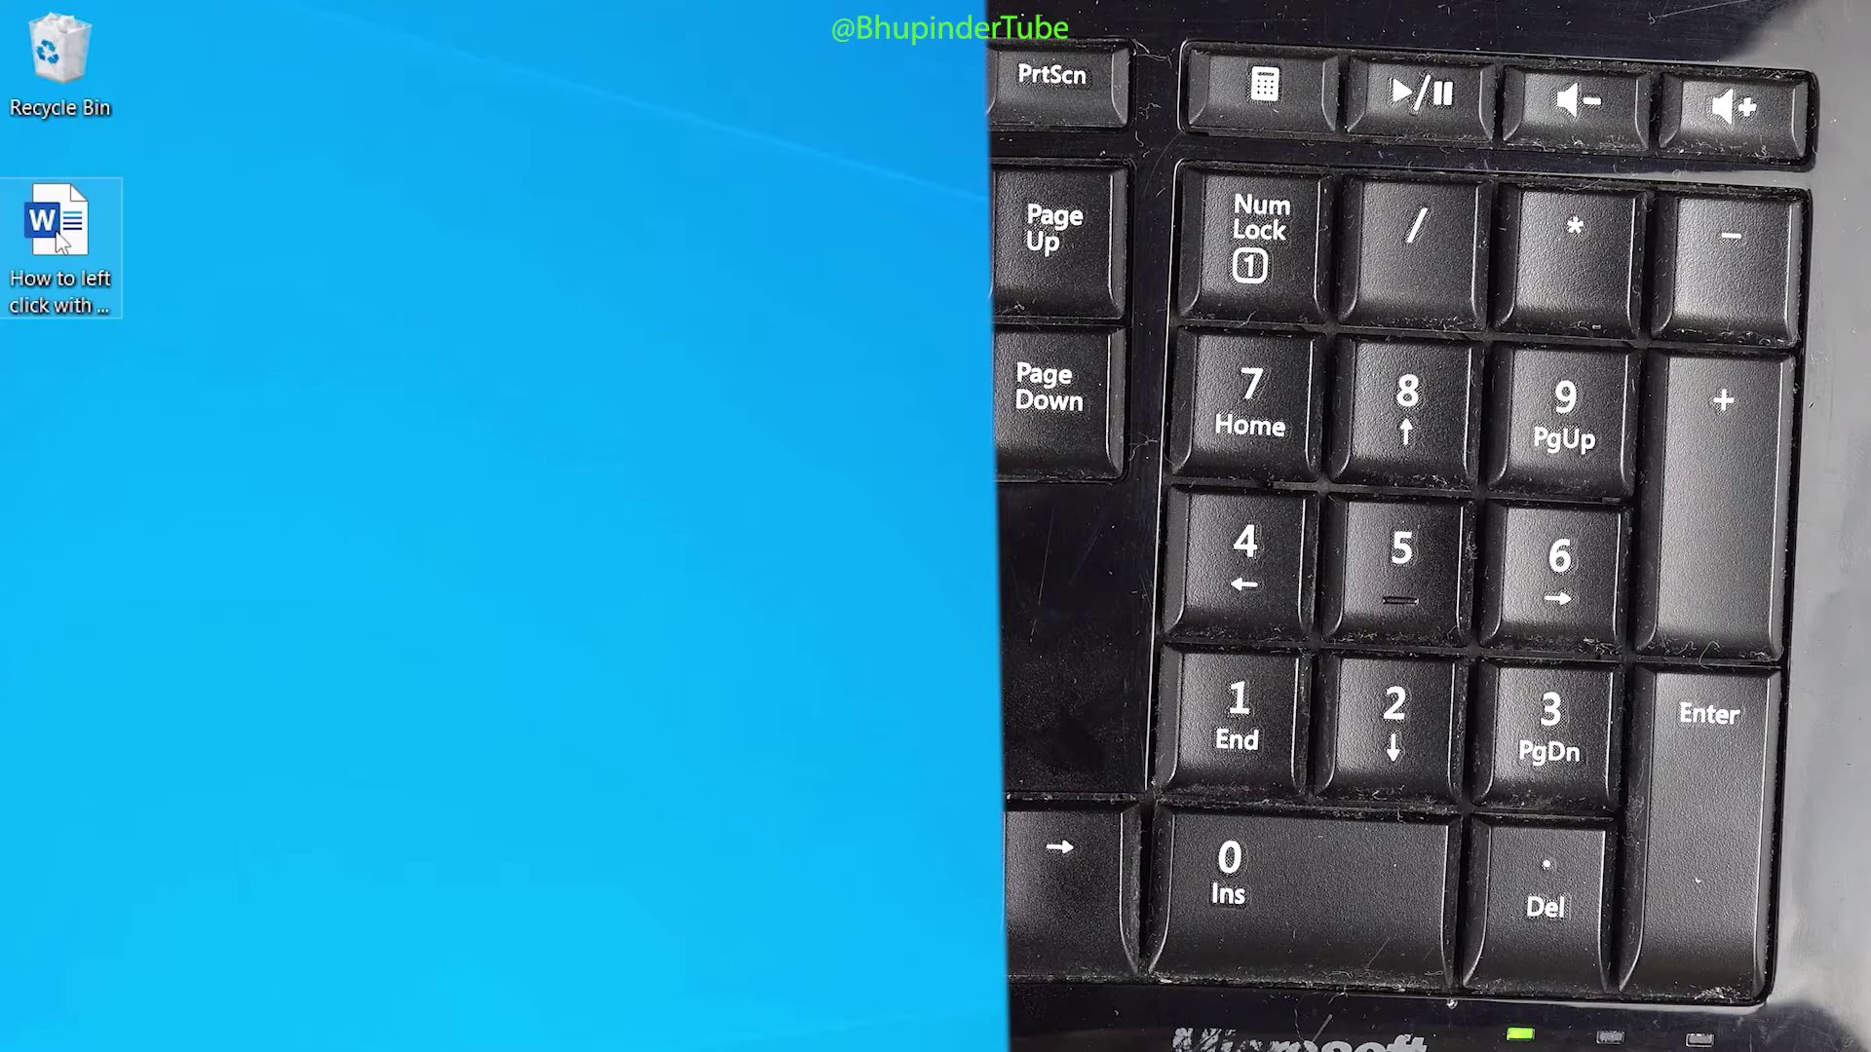
key("KP_5")
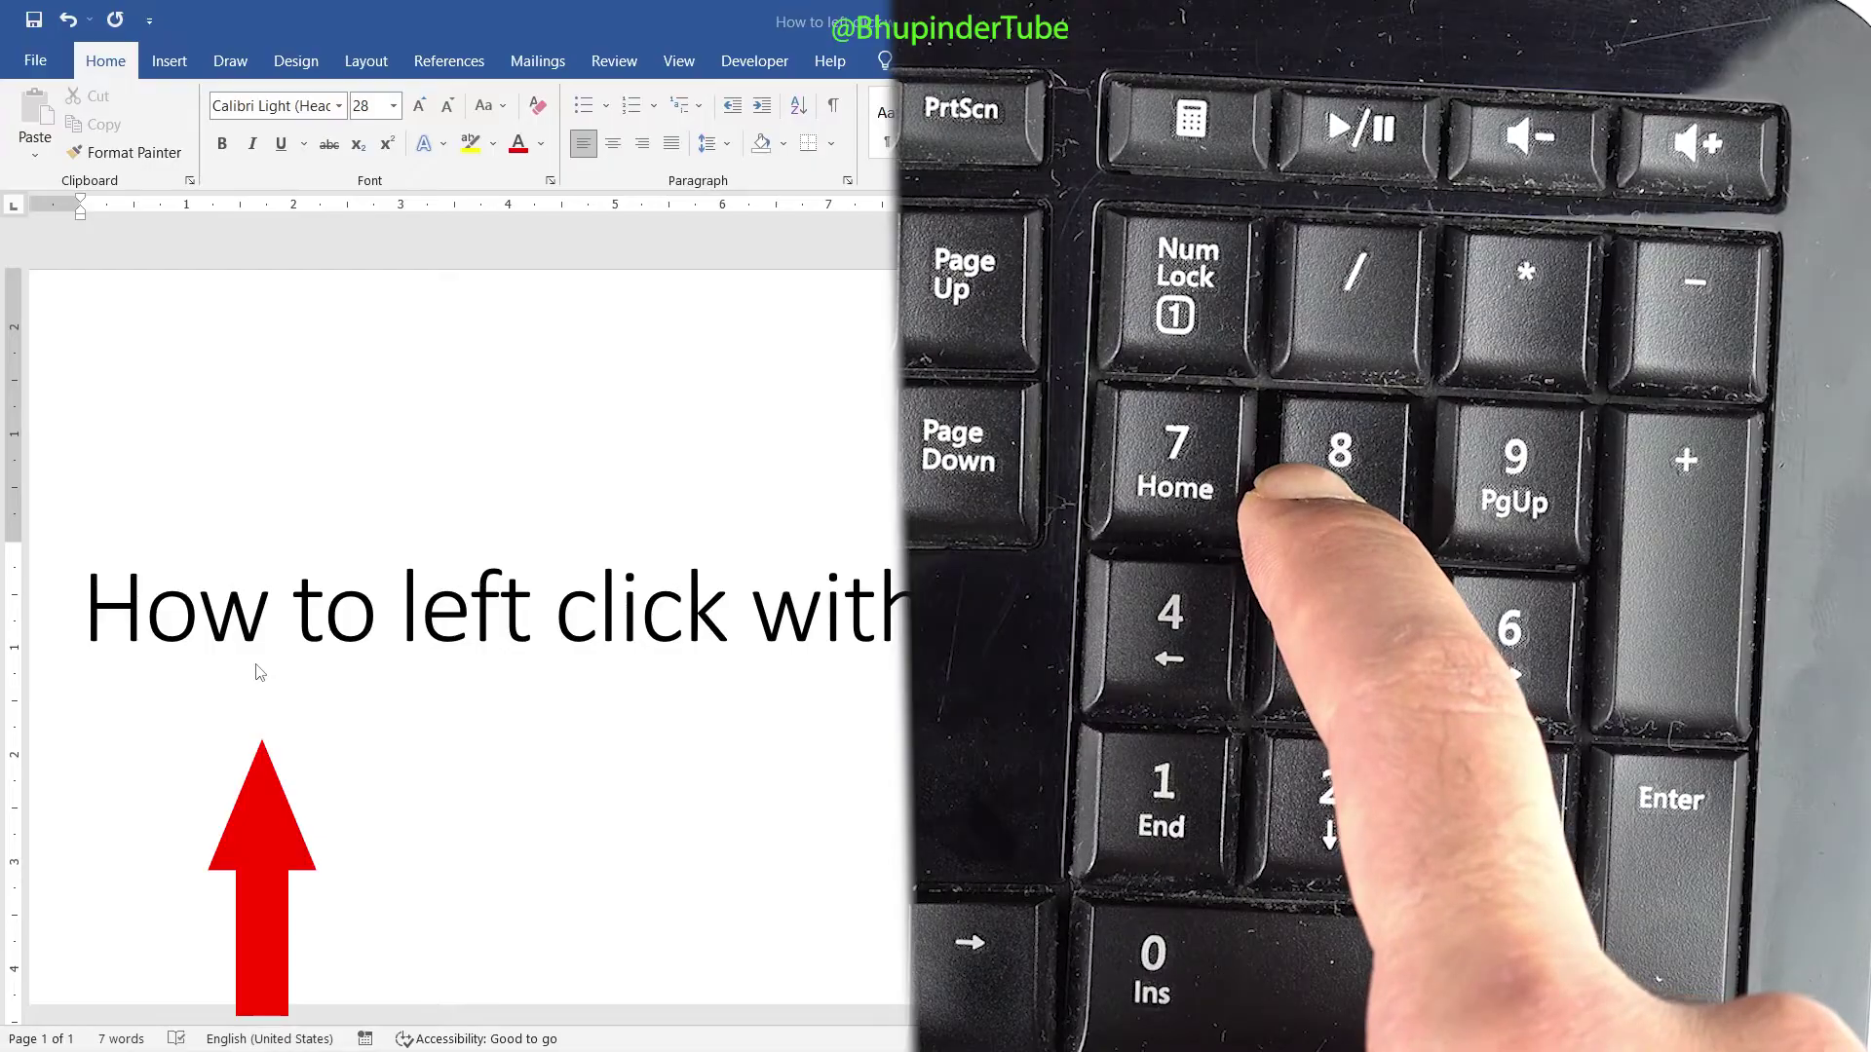
key("KP_8")
key("KP_8")
key("KP_8")
key("KP_8")
key("KP_8")
key("KP_8")
key("KP_8")
key("KP_8")
key("KP_8")
key("KP_8")
key("KP_8")
key("KP_8")
key("KP_8")
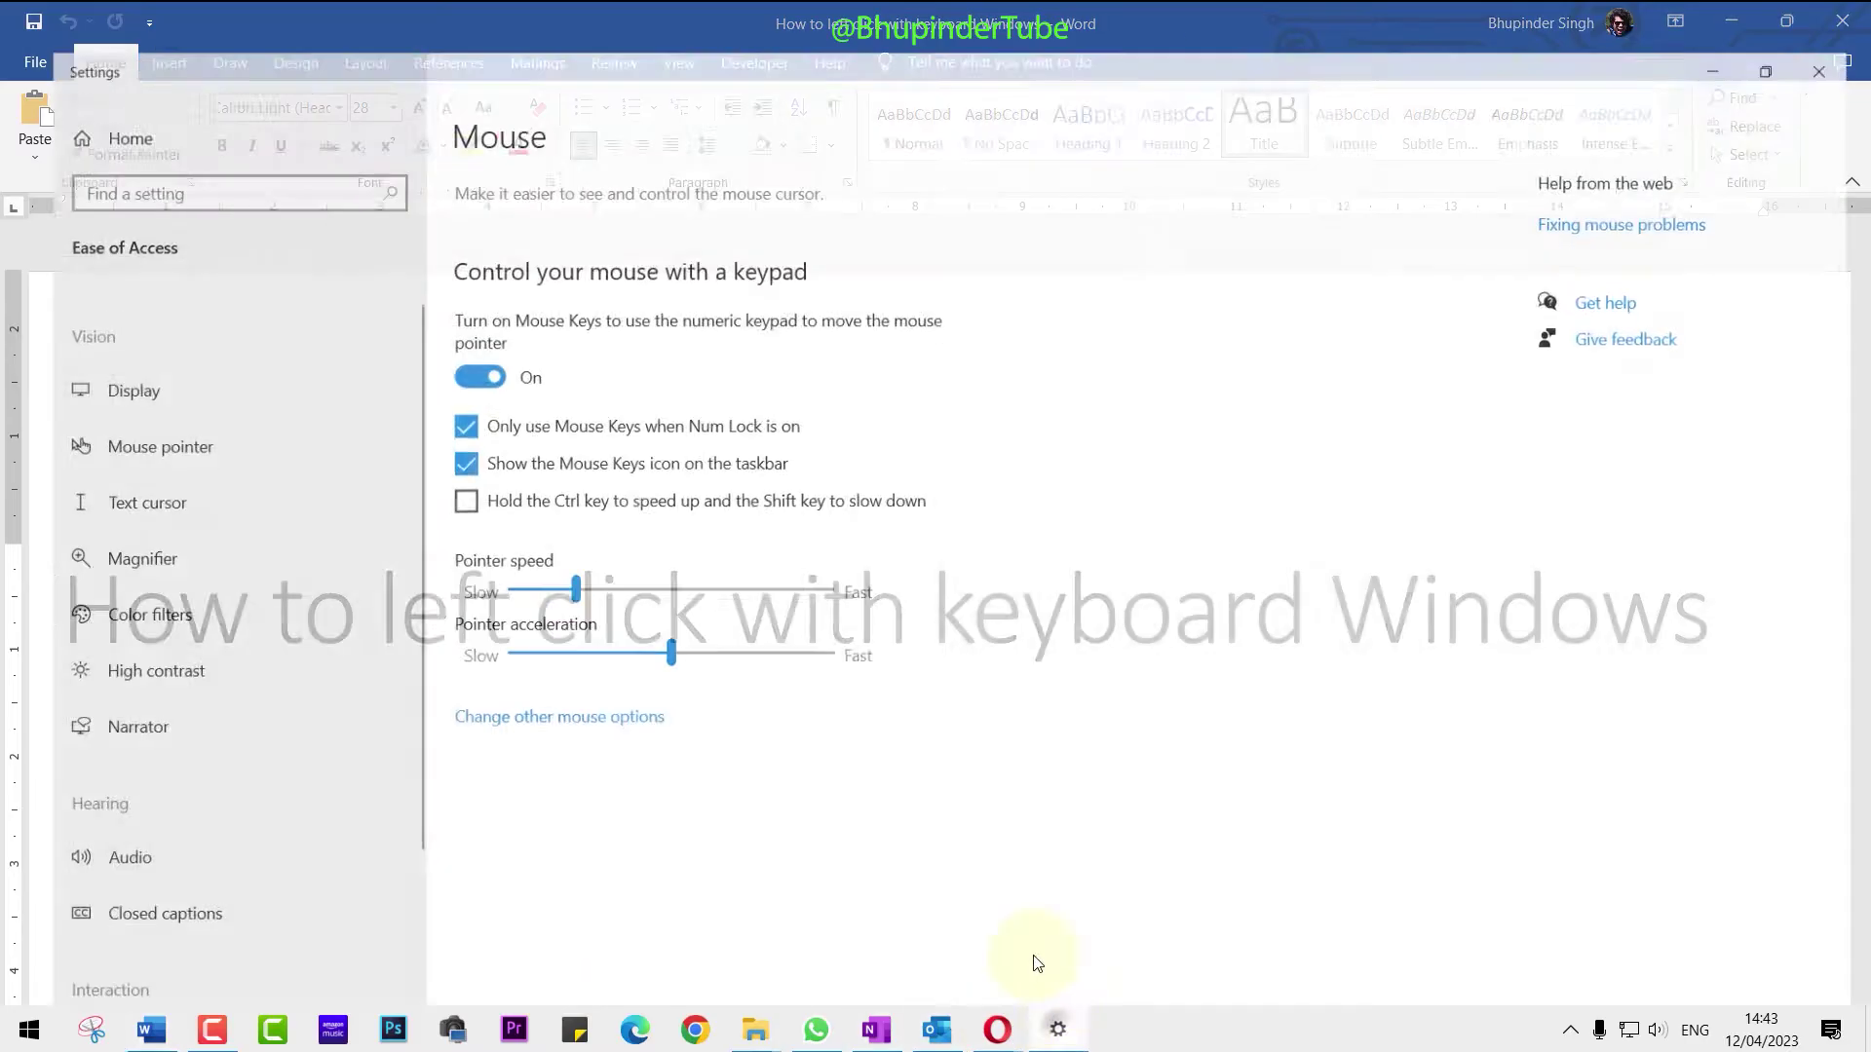
Back in Mouse Keys settings, drag the Pointer speed and Pointer acceleration sliders to Fast
left_click(1055, 1031)
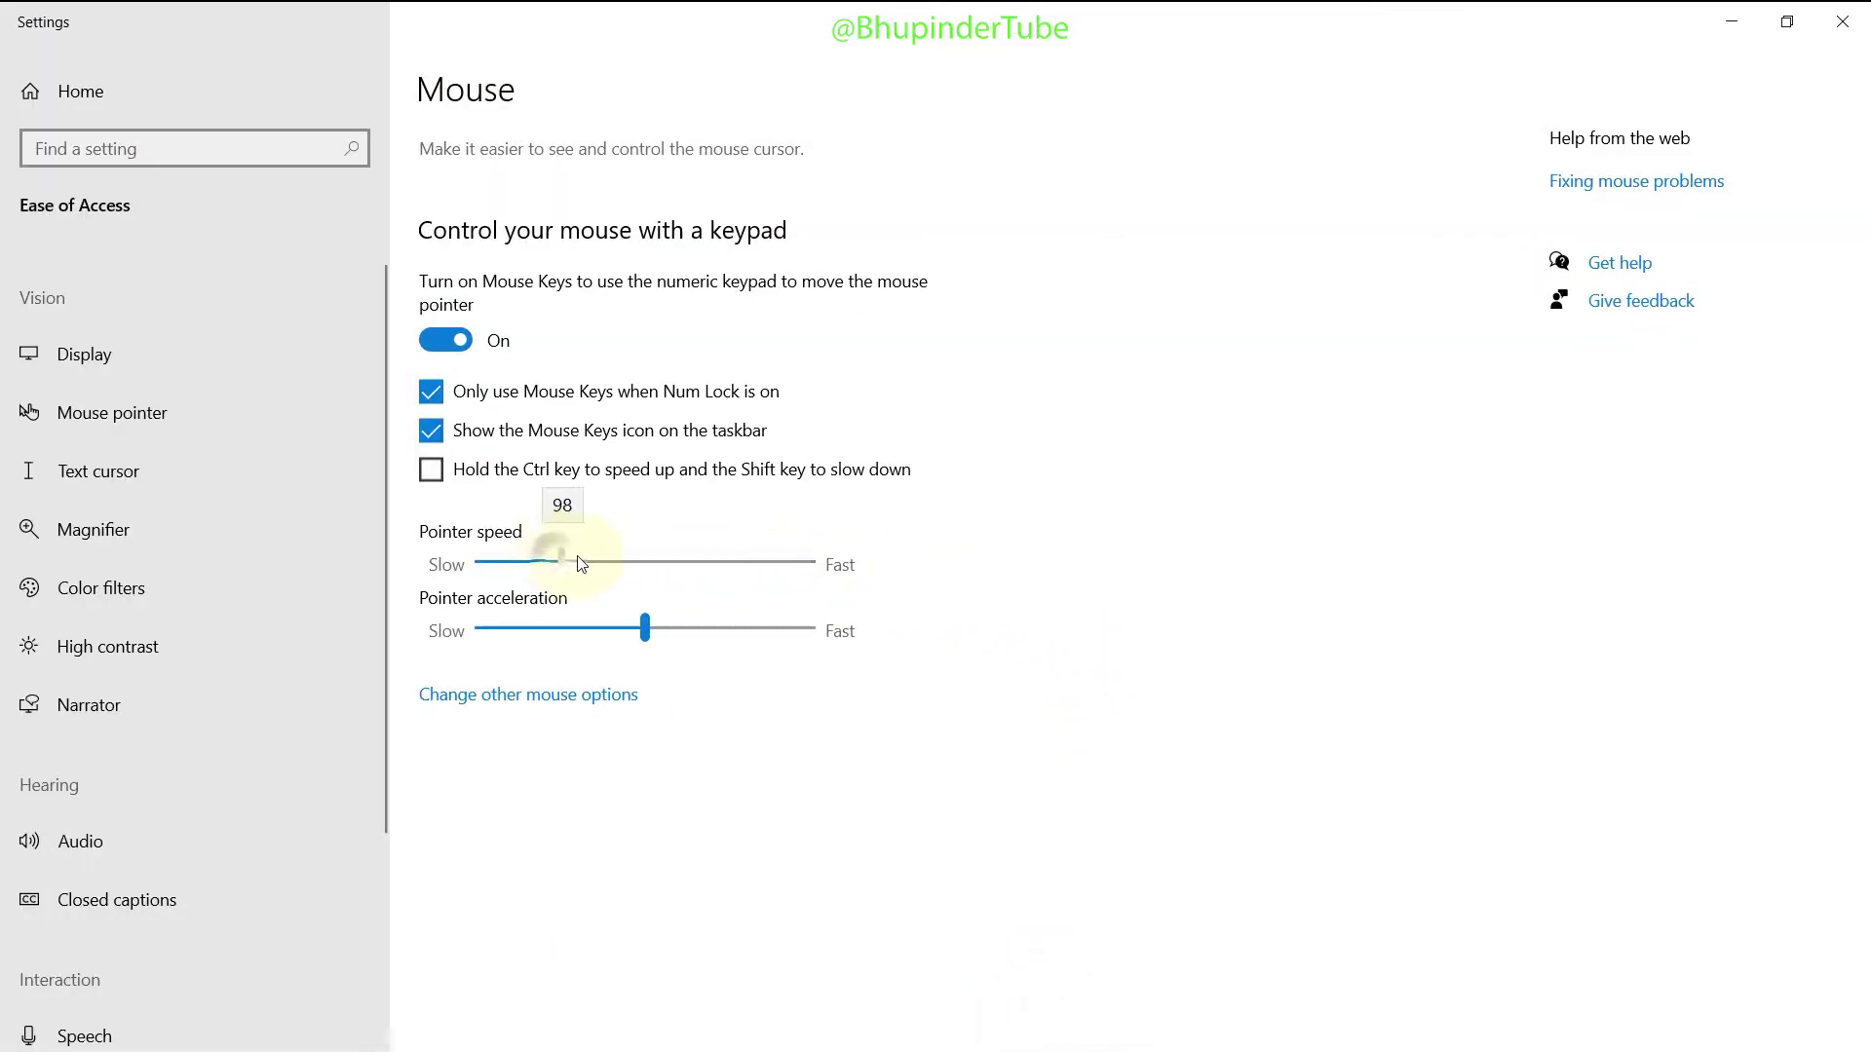
left_click_drag(544, 563, 813, 562)
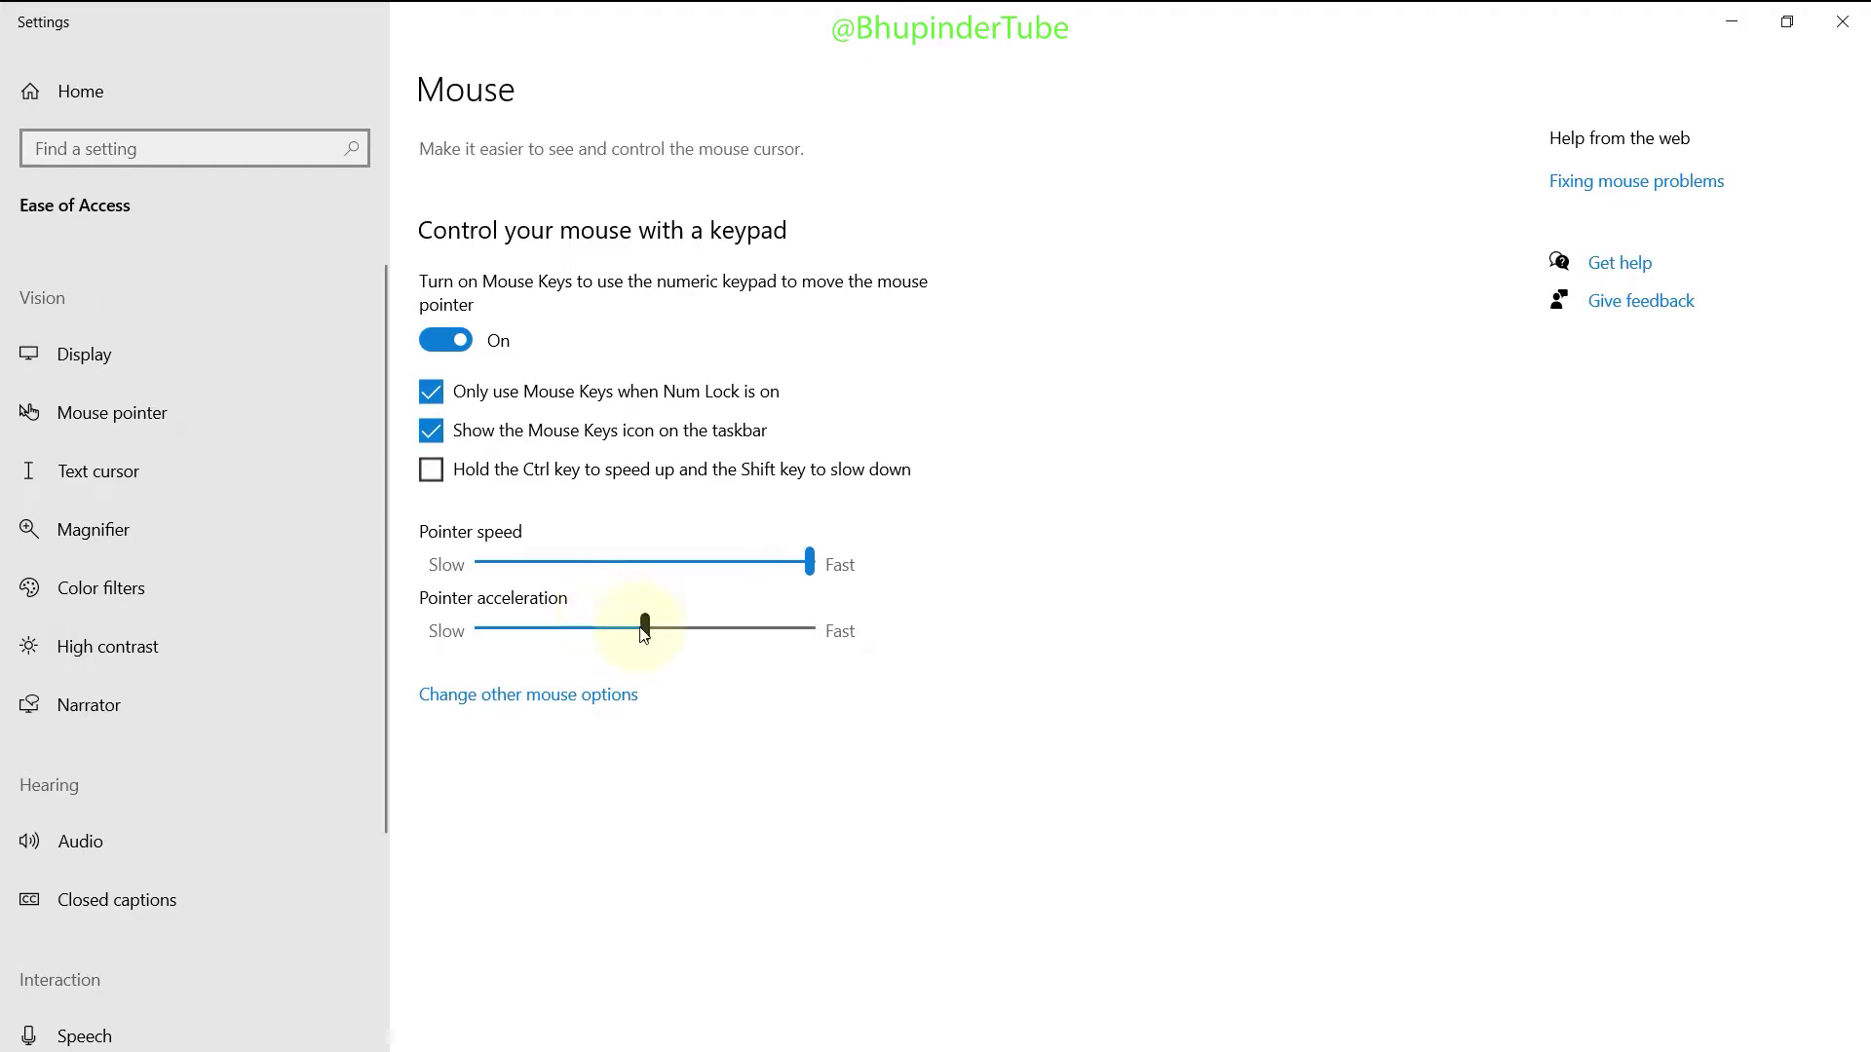
left_click_drag(644, 630, 810, 630)
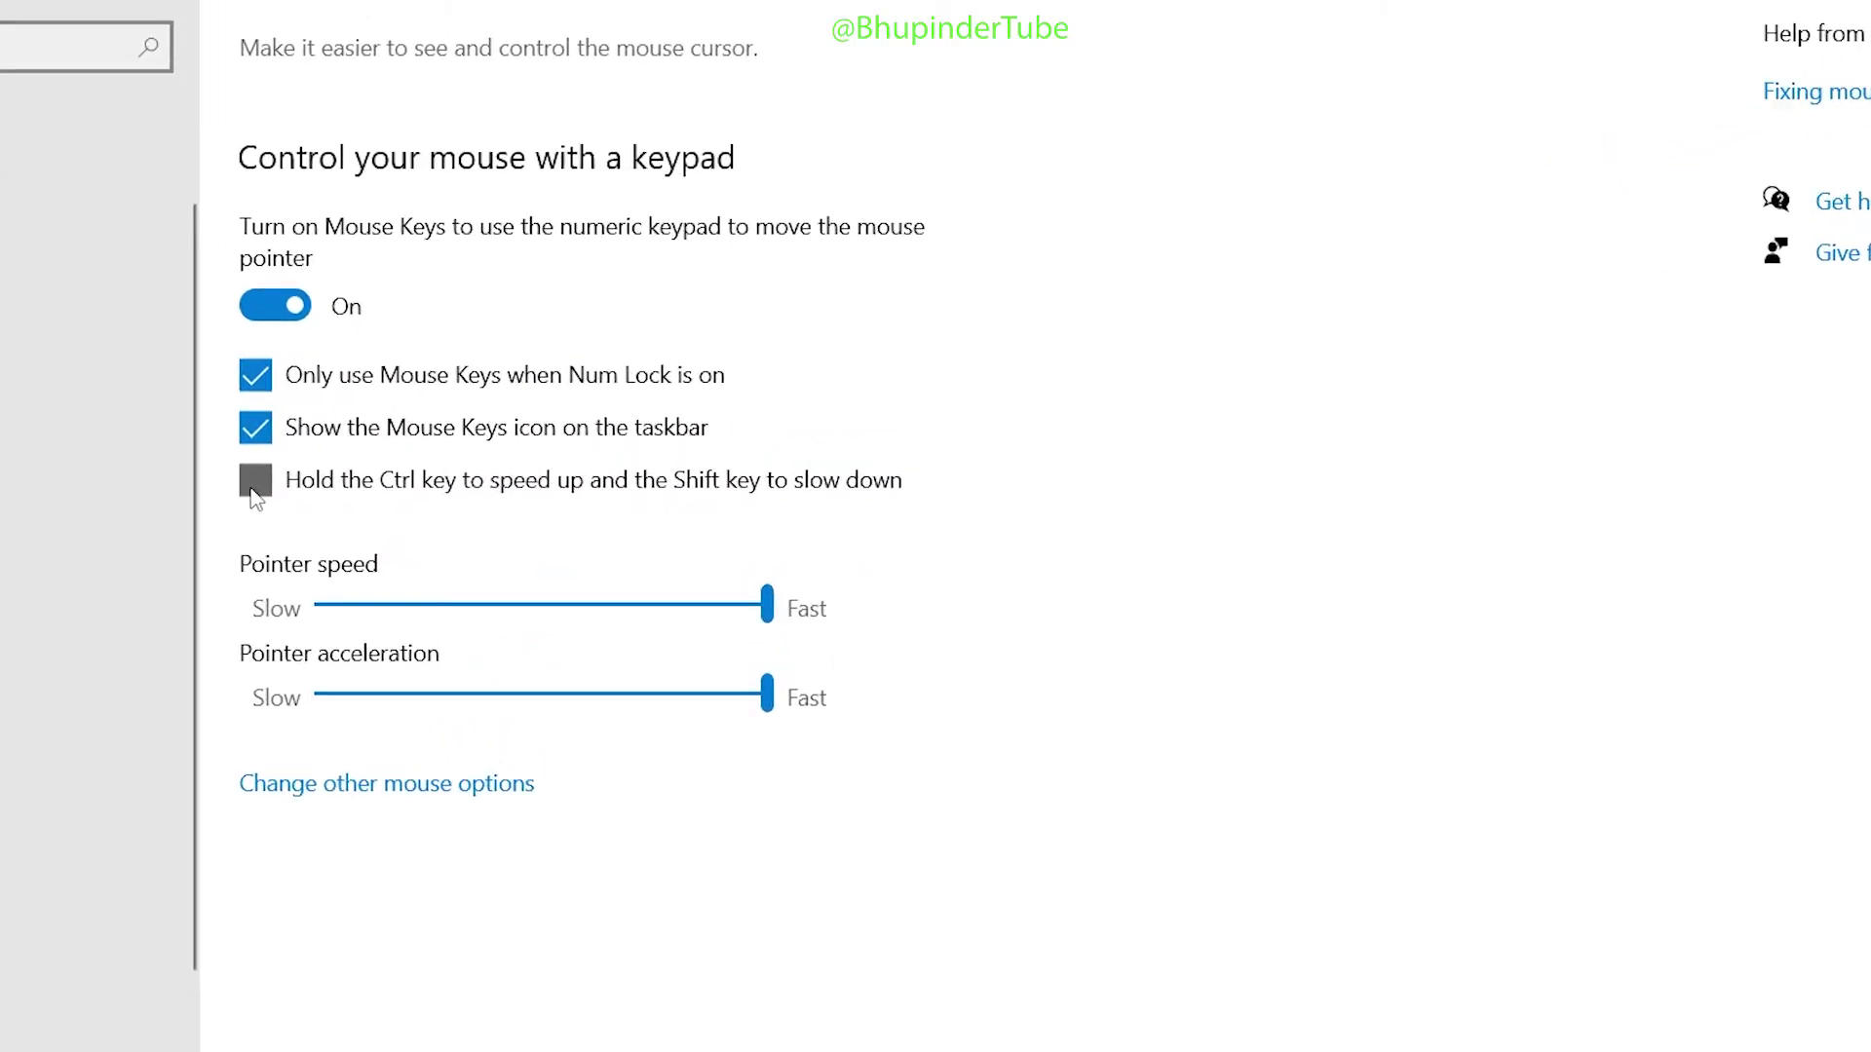
Tick 'Hold the Ctrl key to speed up and the Shift key to slow down'
left_click(432, 468)
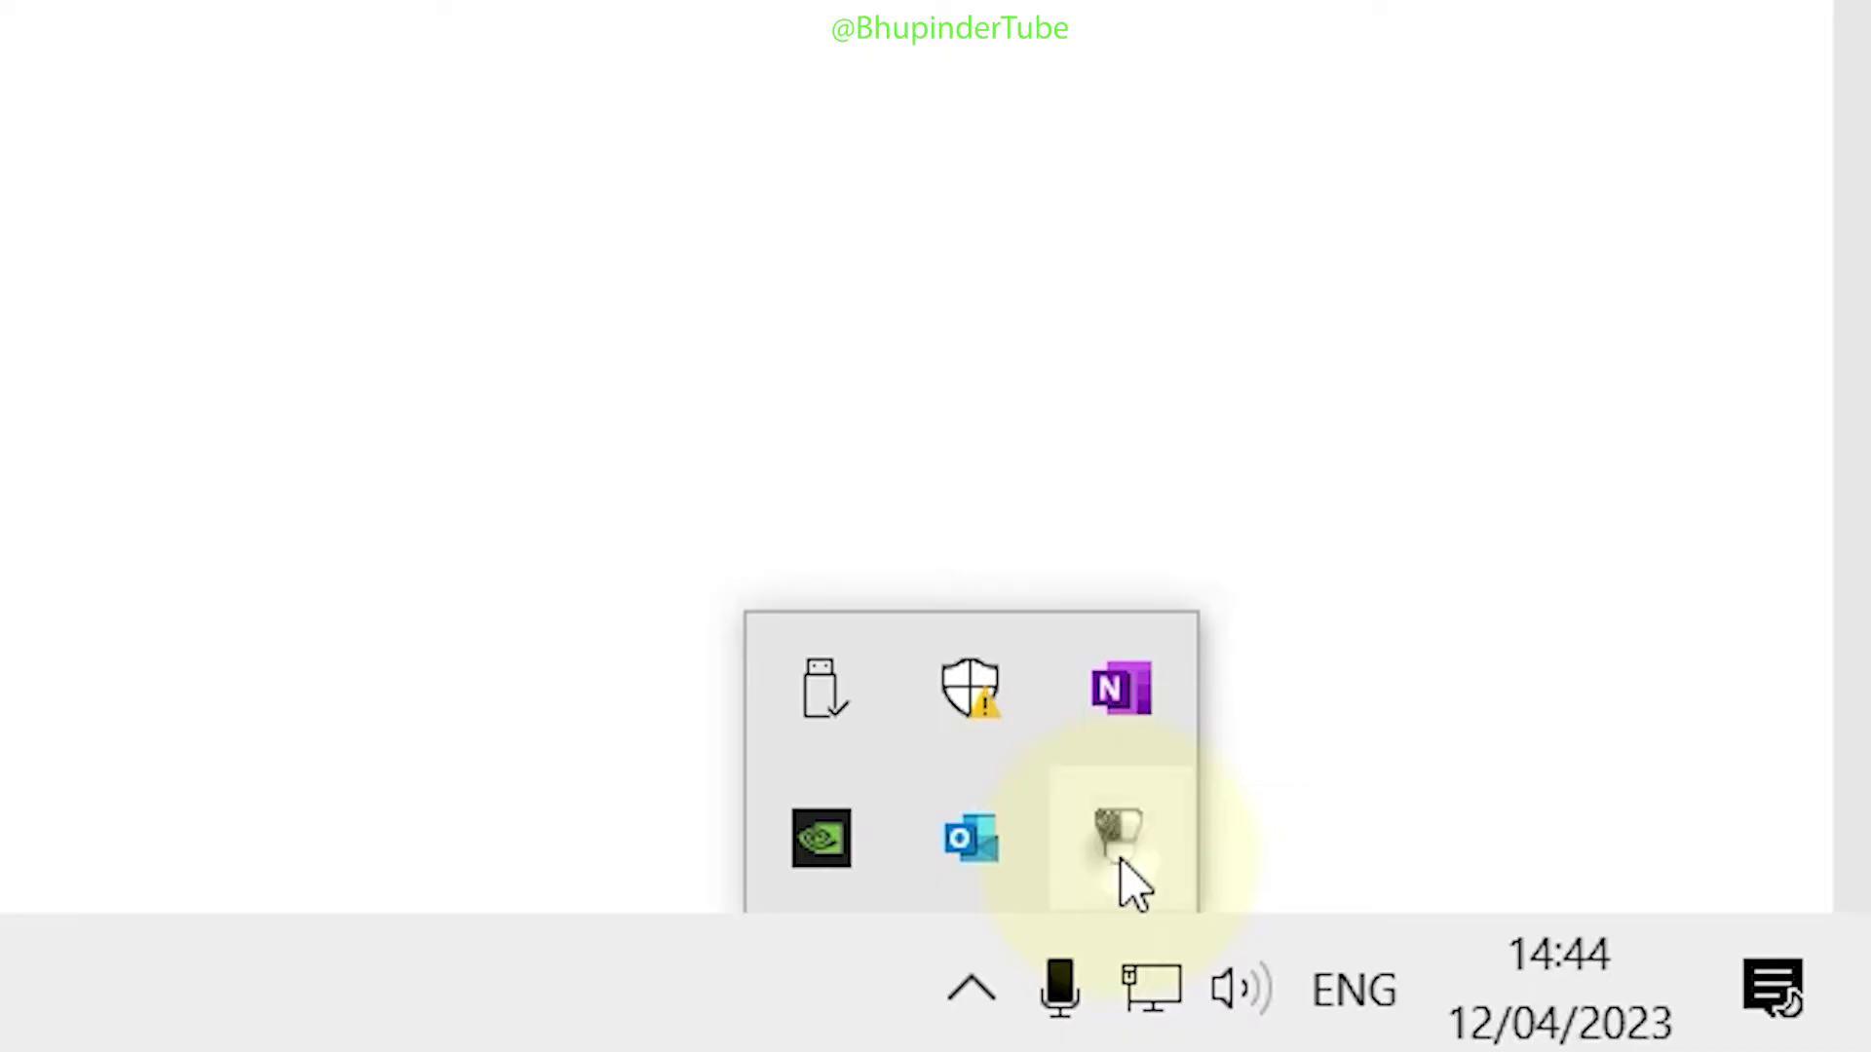
Open the MouseKeys tray icon's options, then drag the icon from hidden icons onto the tray
double_click(1129, 875)
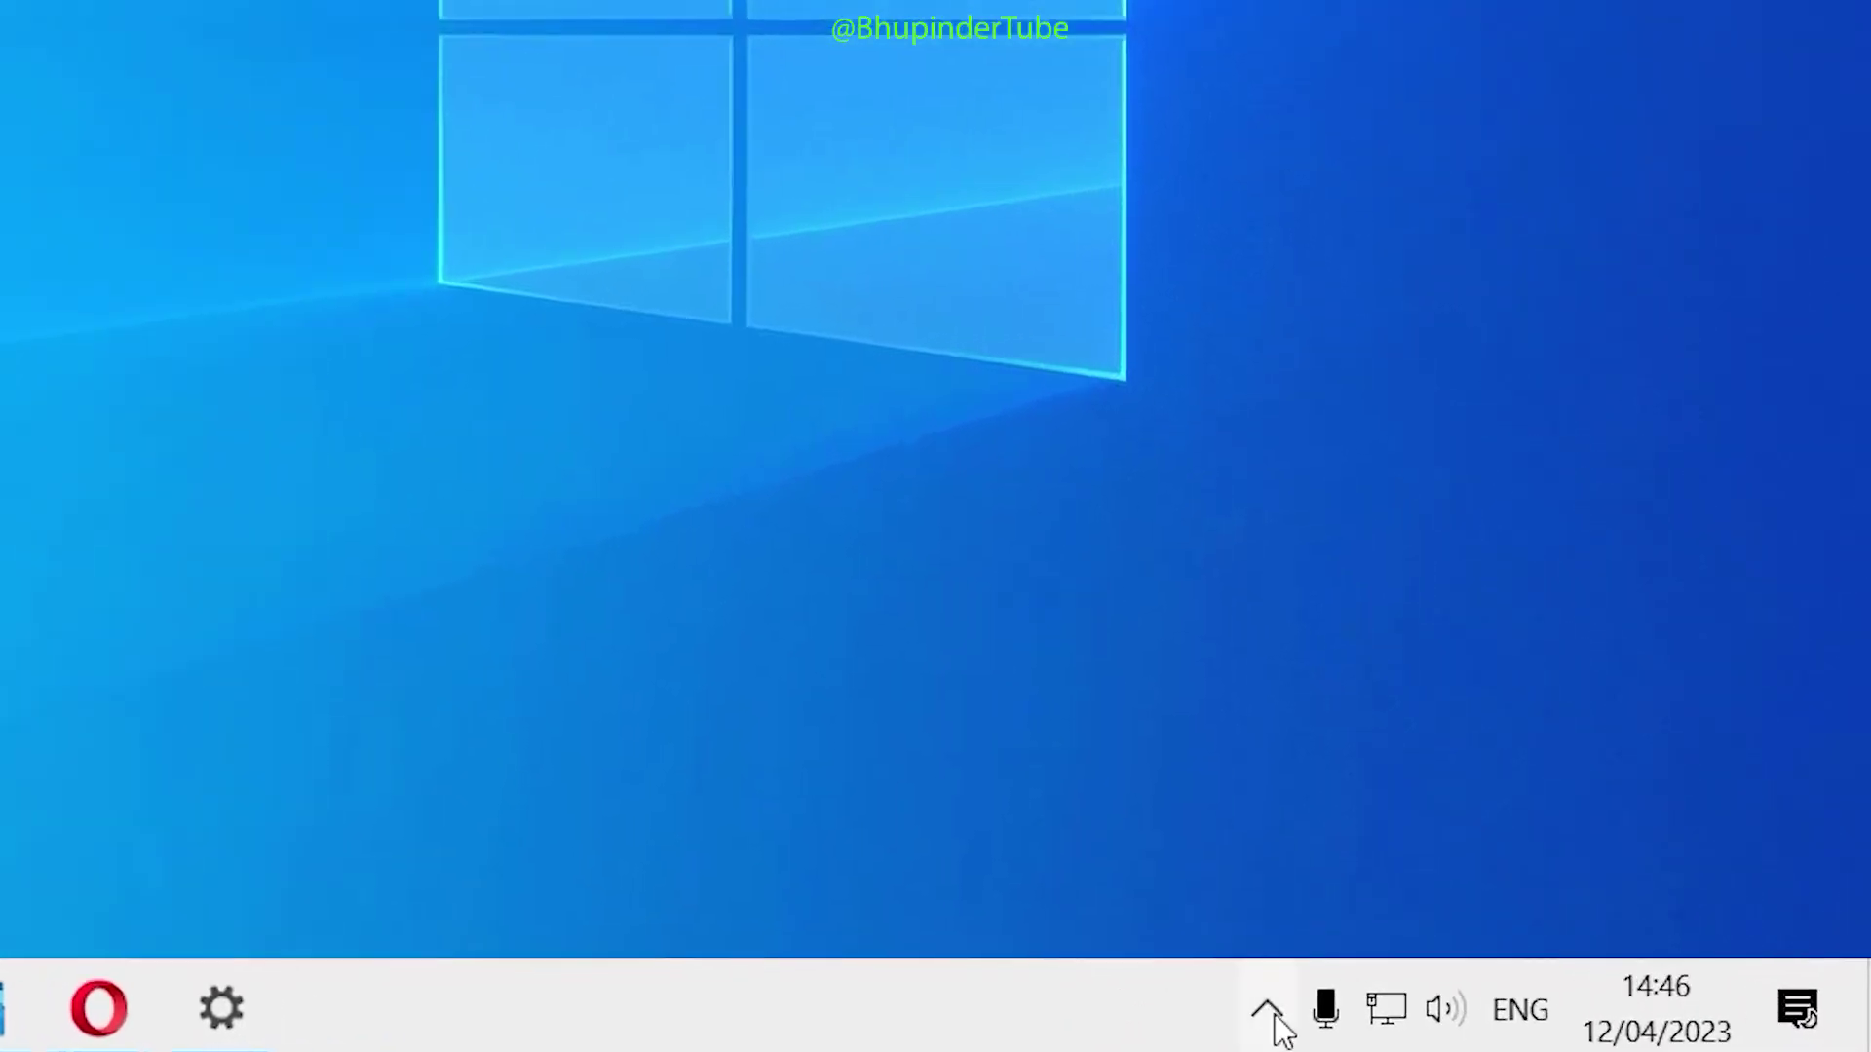
left_click(1265, 1009)
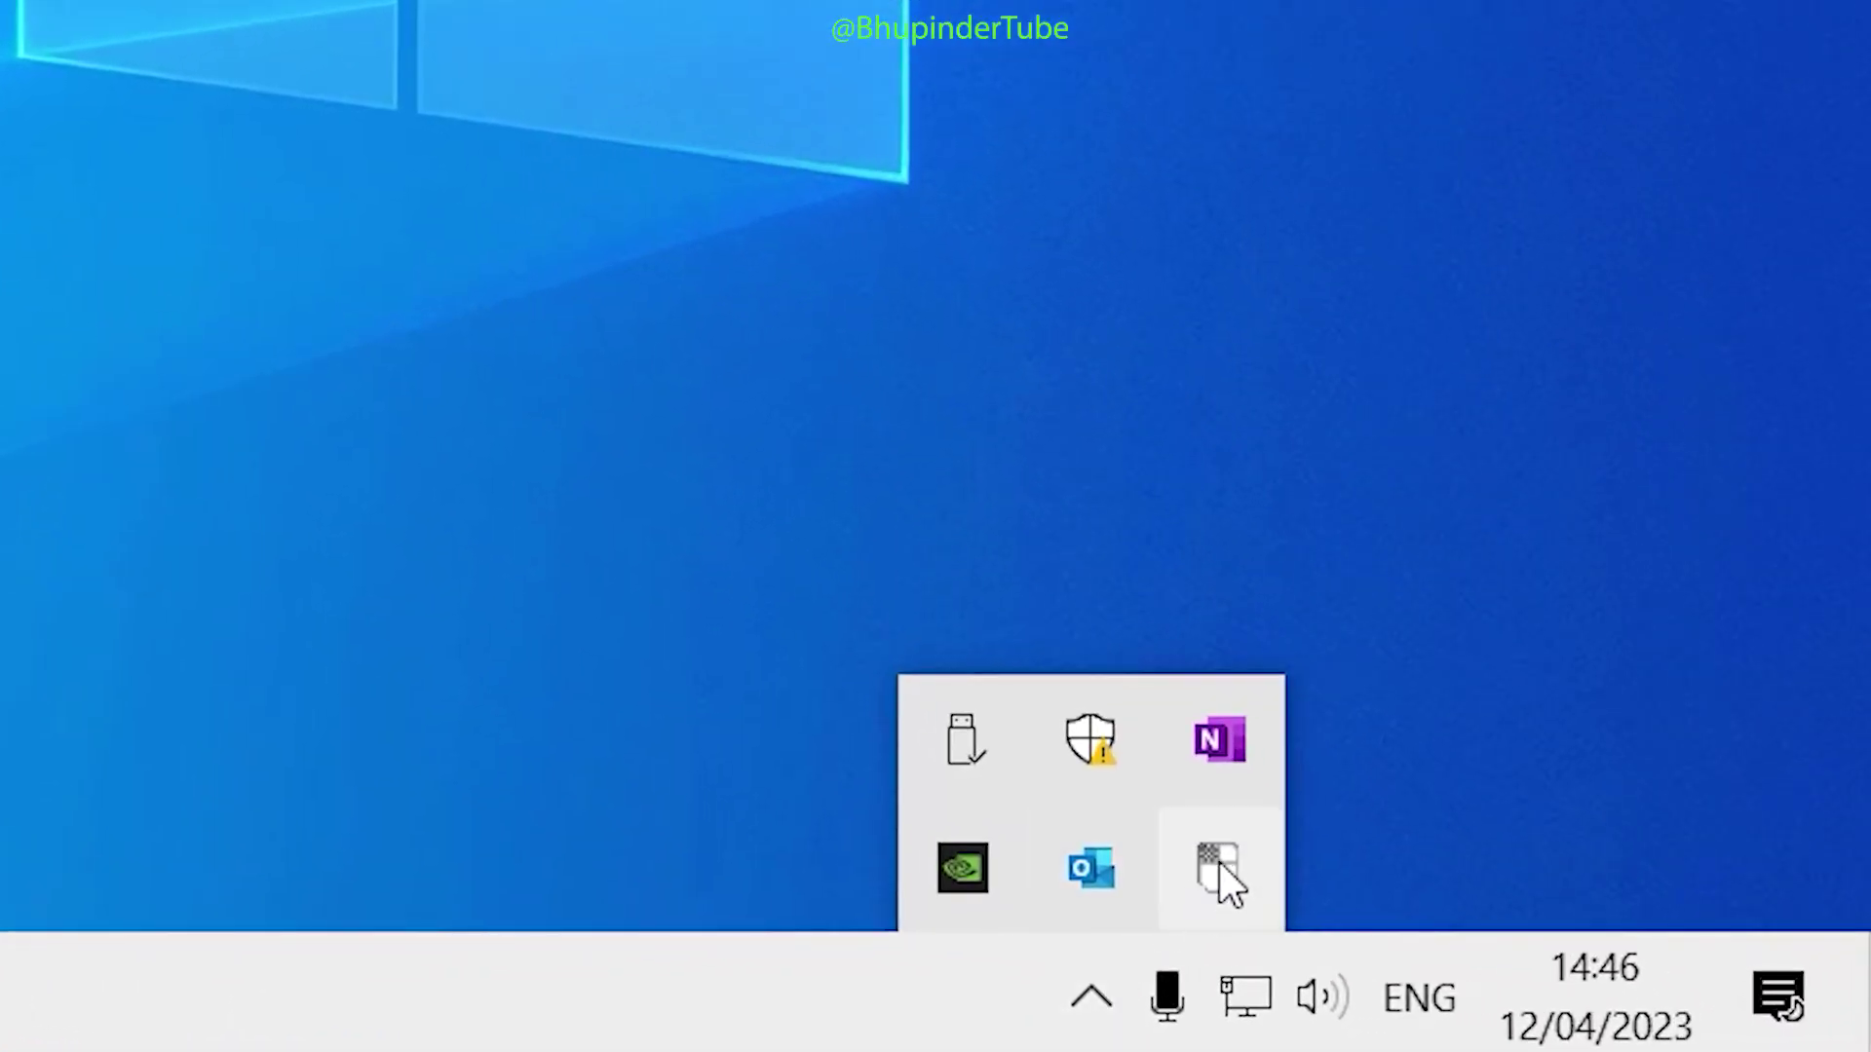
mouse_move(1224, 869)
left_mouse_down()
mouse_move(935, 1009)
mouse_move(1045, 1041)
mouse_move(1089, 1009)
left_mouse_up()
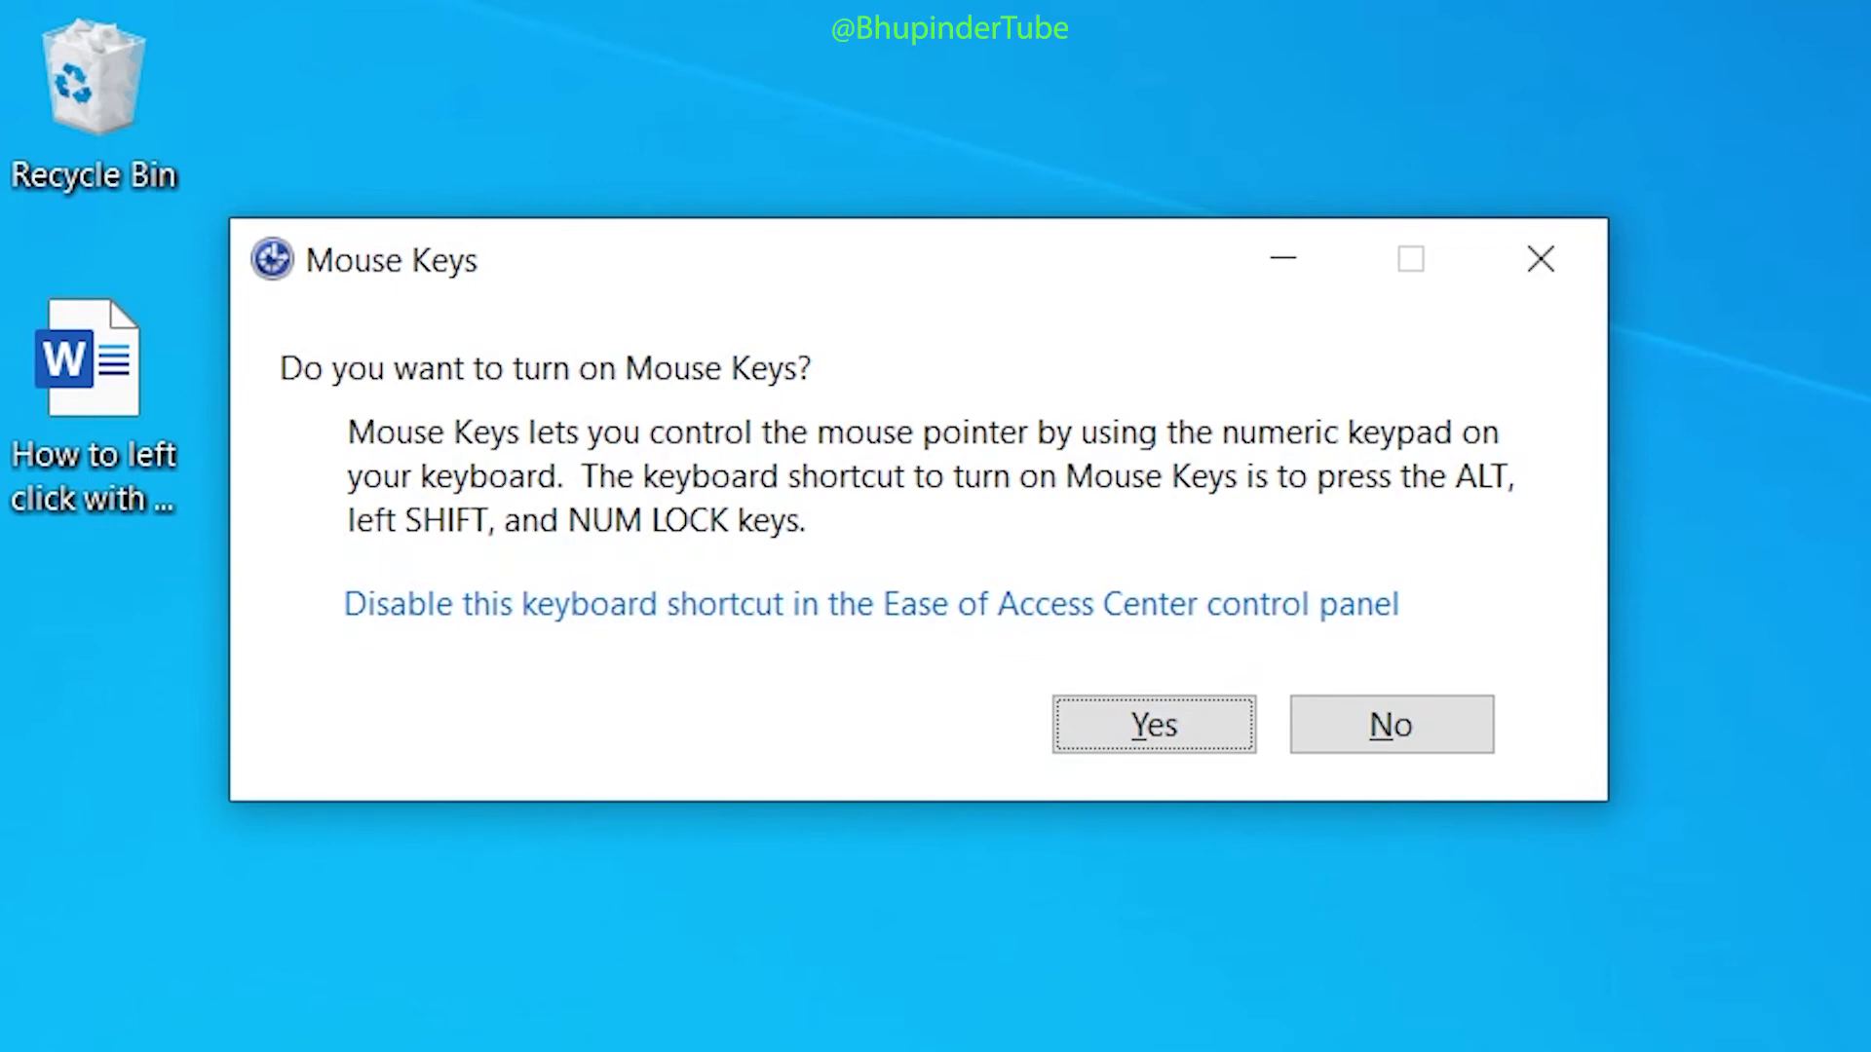
Answer Yes to 'Do you want to turn on Mouse Keys?' and turn Num Lock on
left_click(1189, 699)
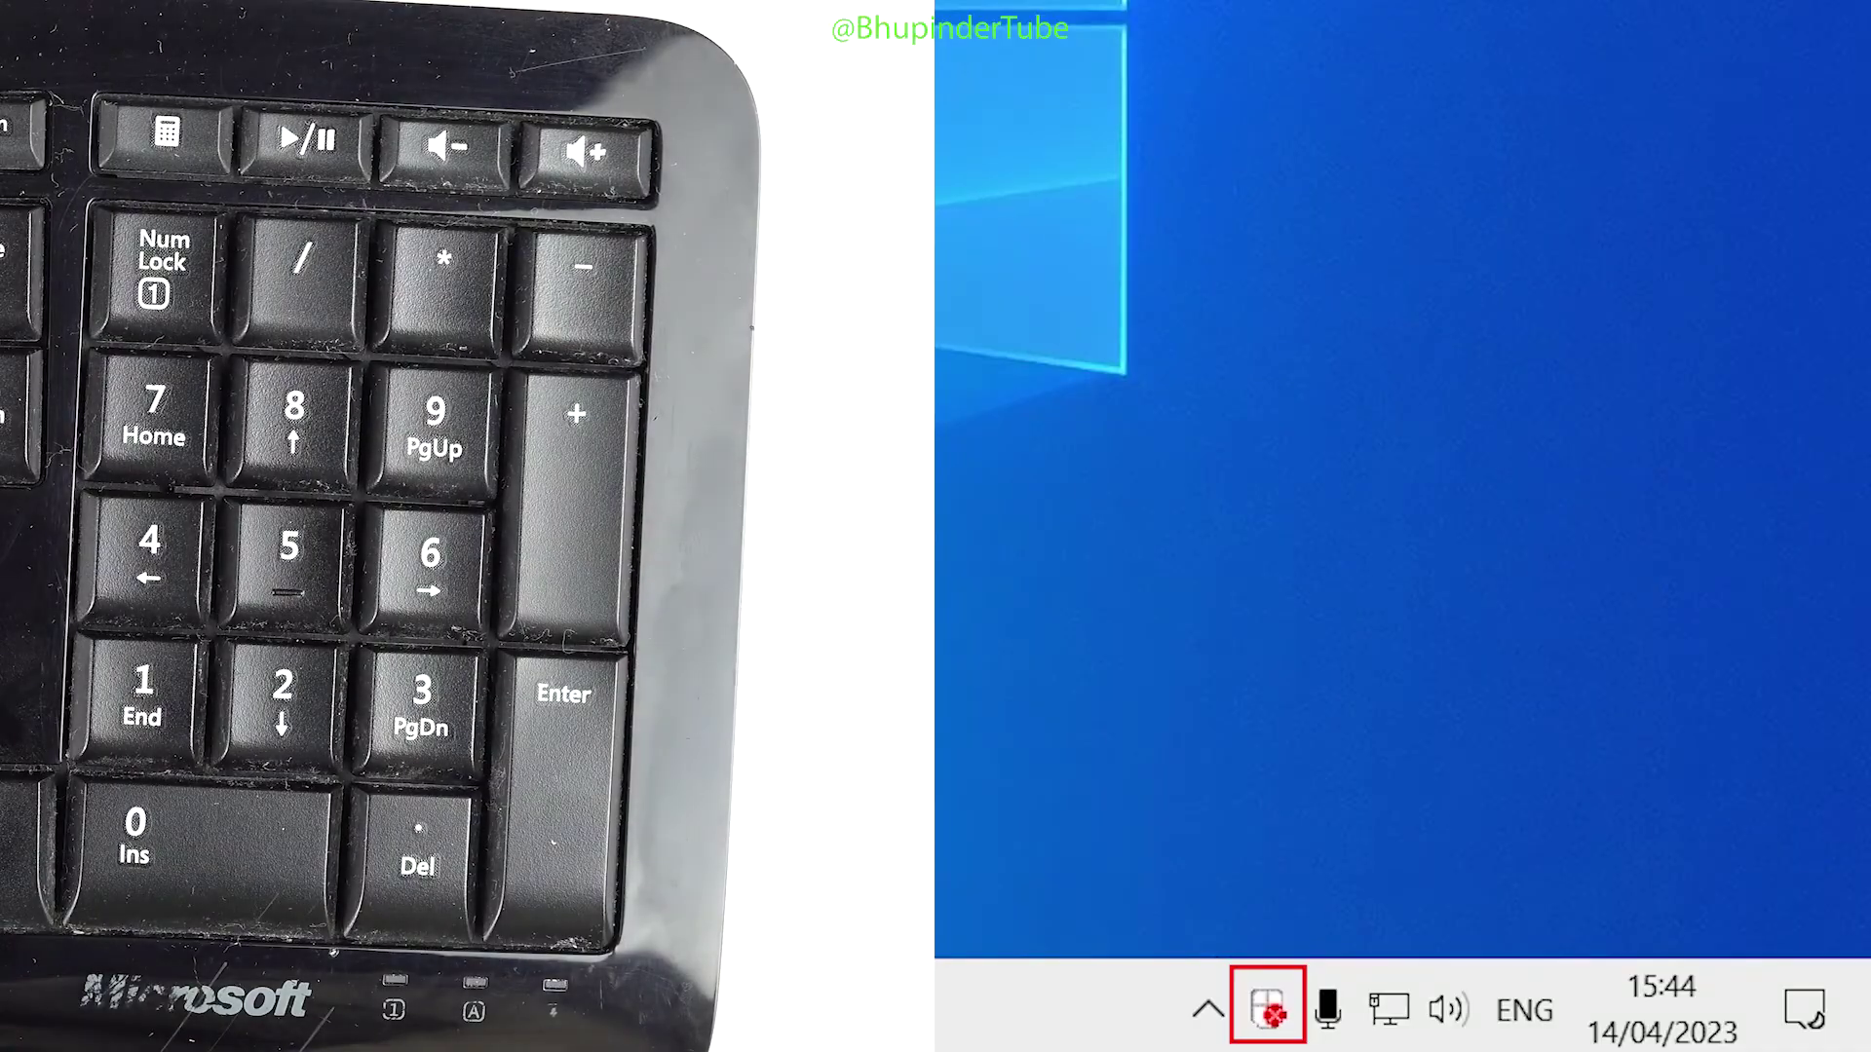
key("Num_Lock")
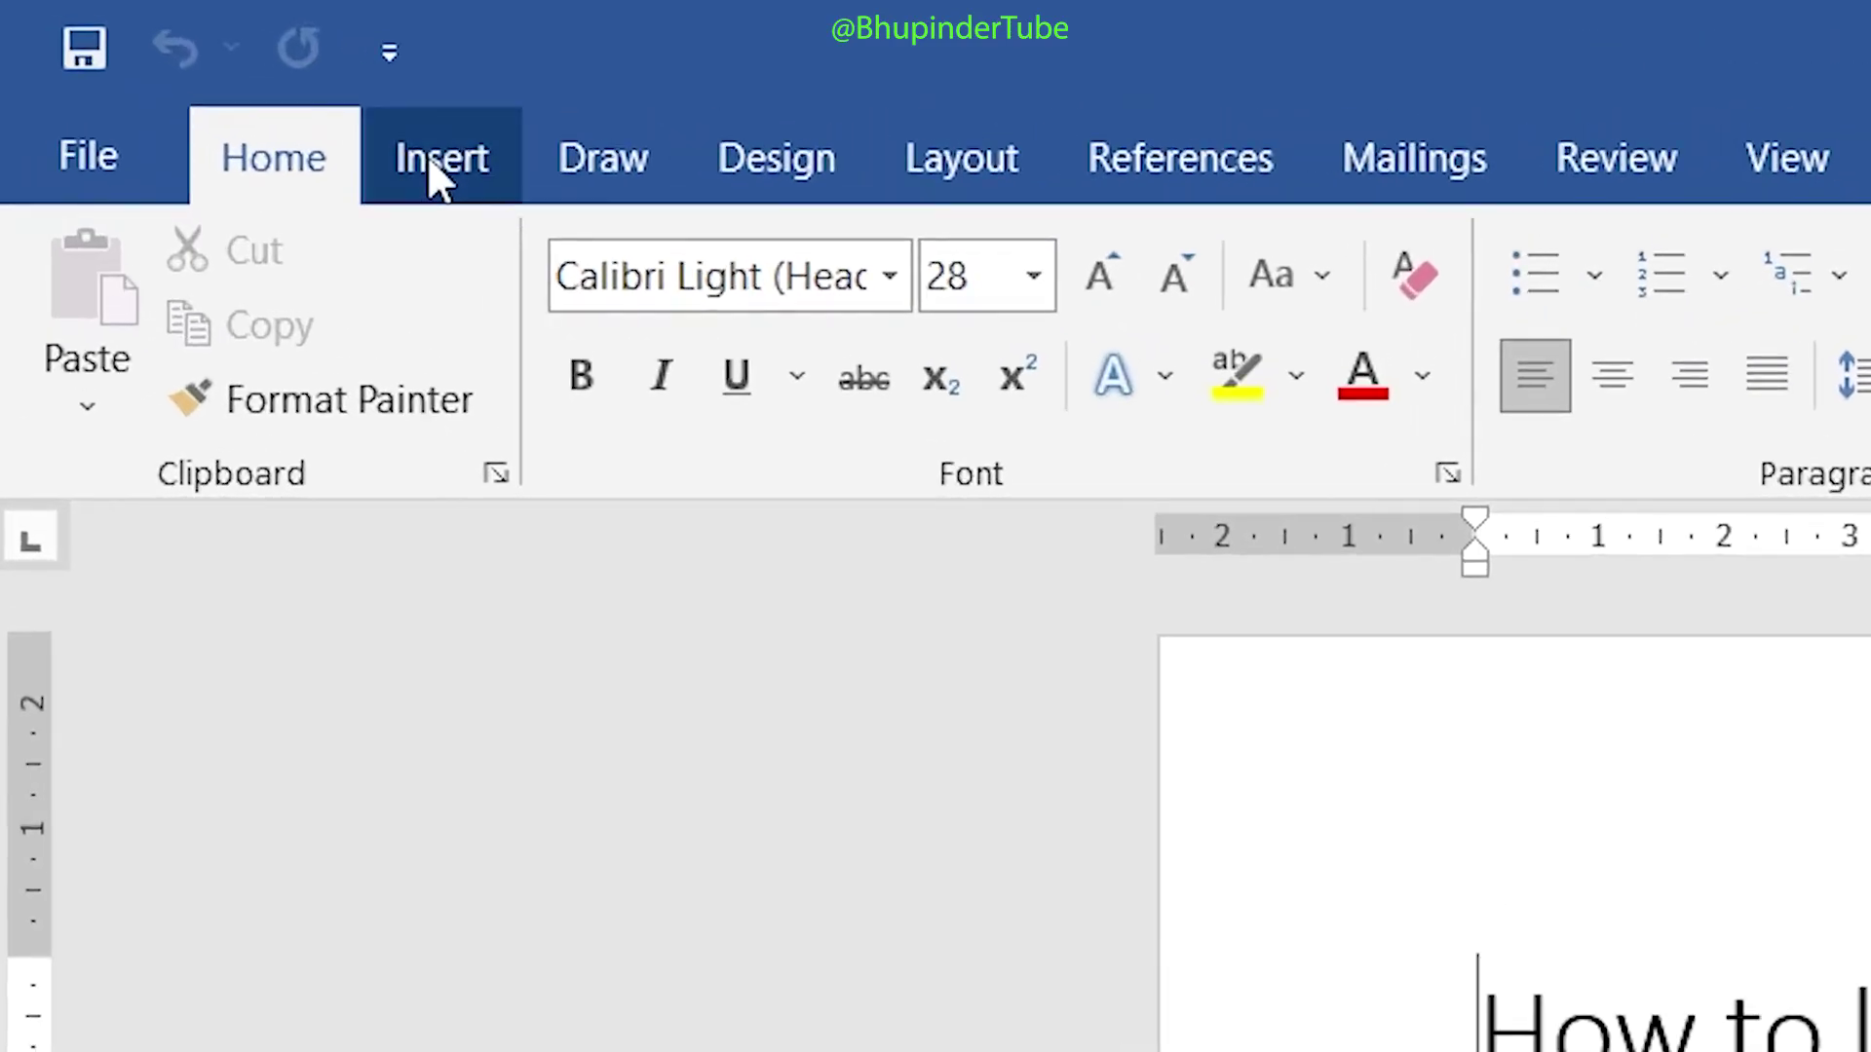
Open Word's Insert tab, then switch keypad clicks to right-click mode with numpad minus
left_click(433, 173)
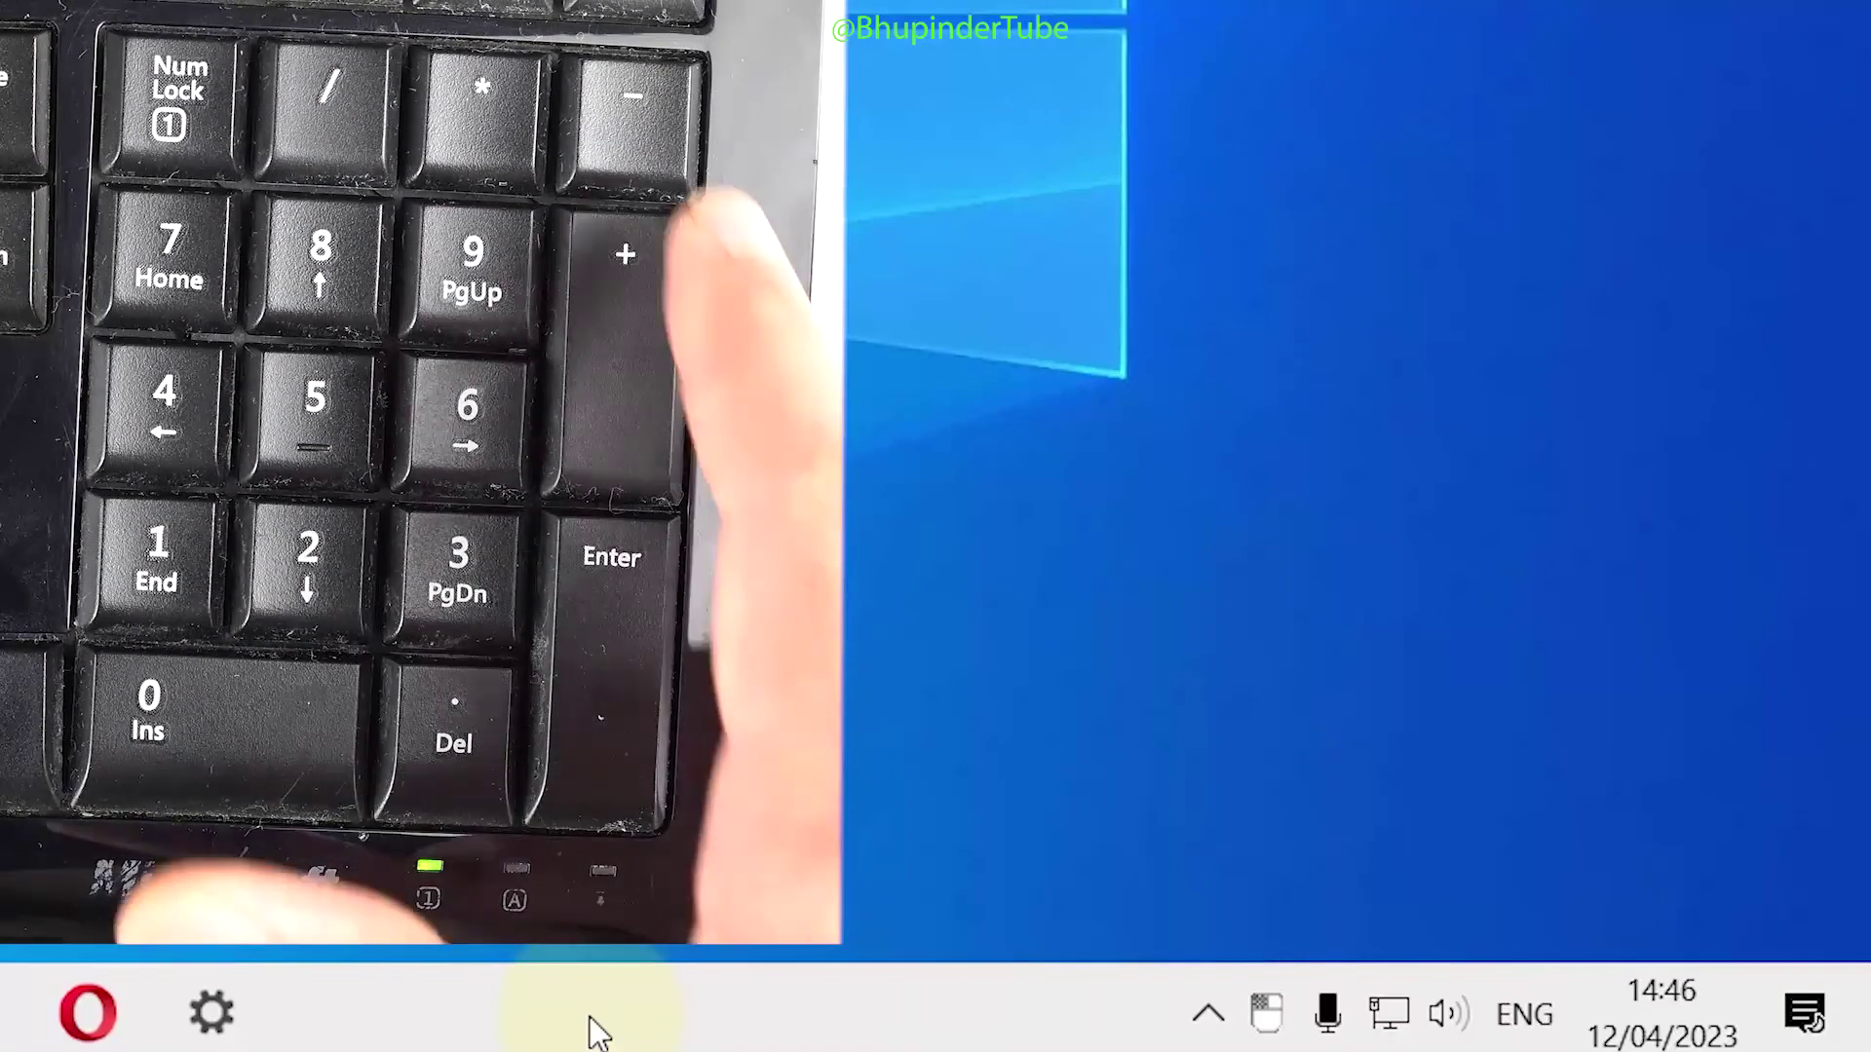
key("KP_Subtract")
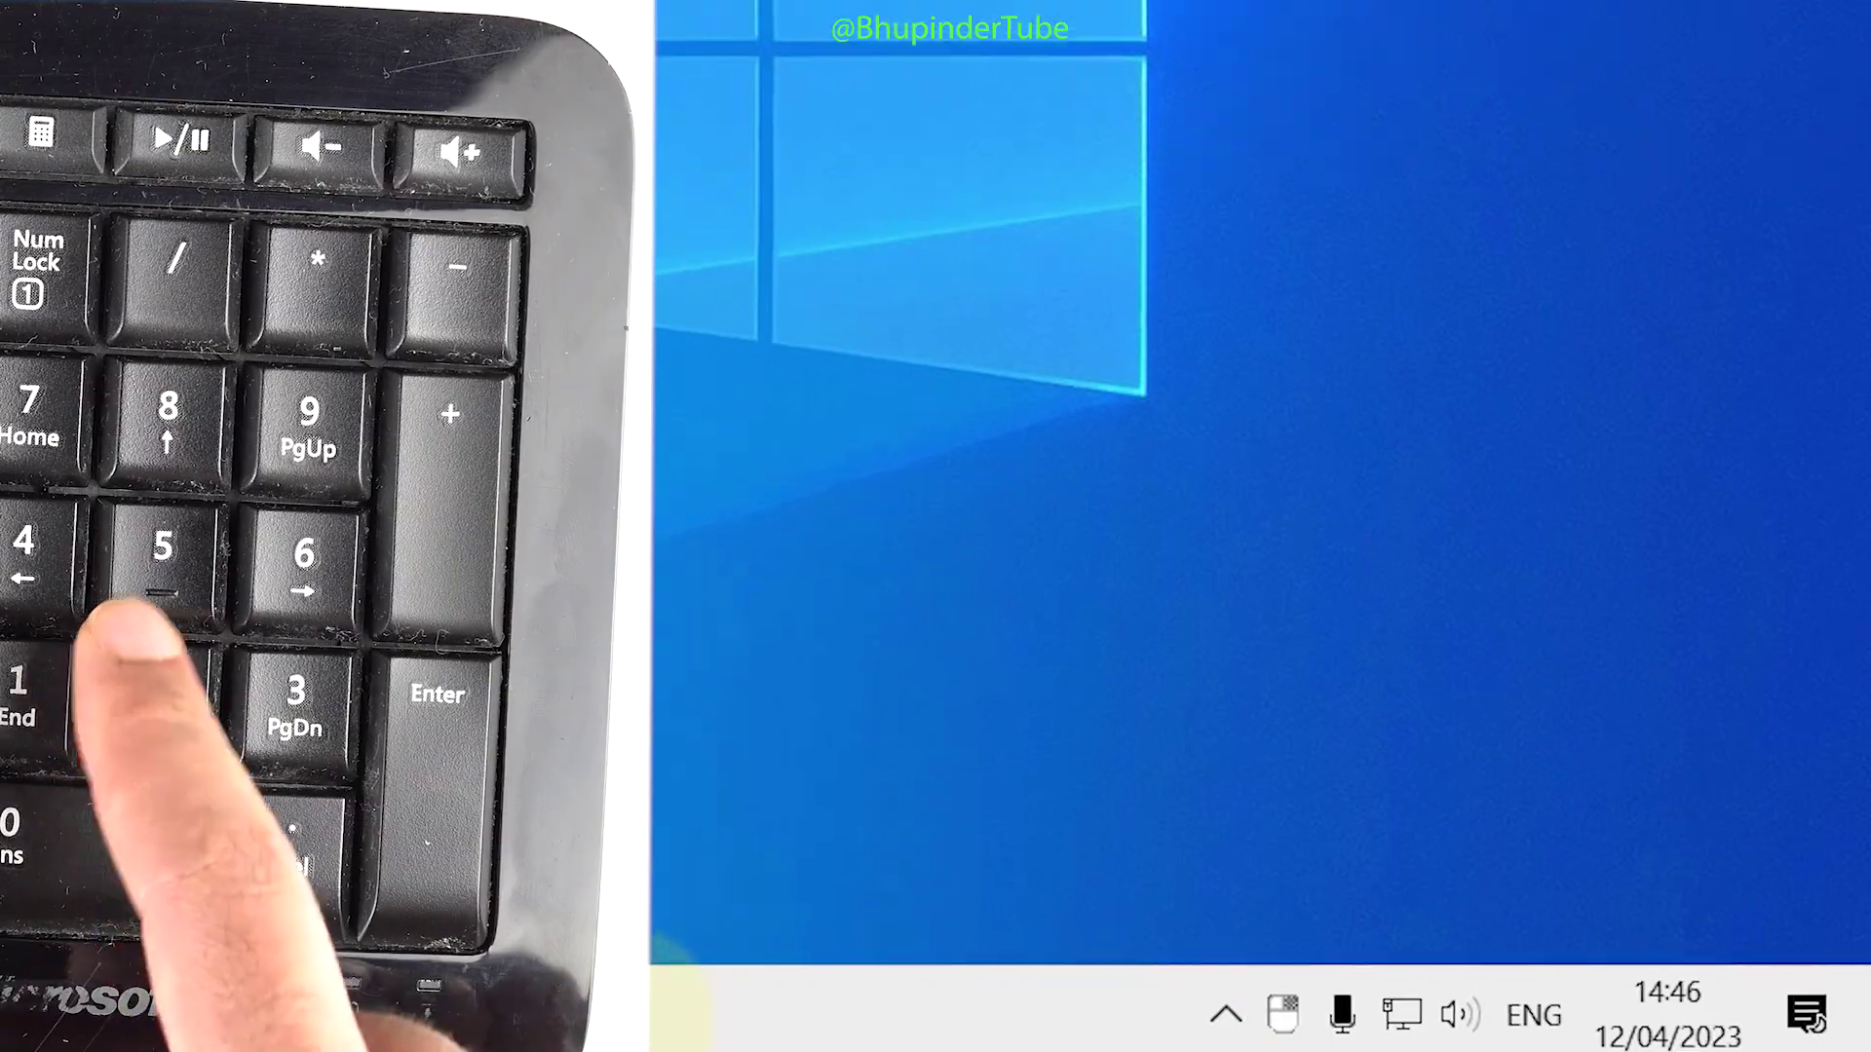
right_click(597, 1031)
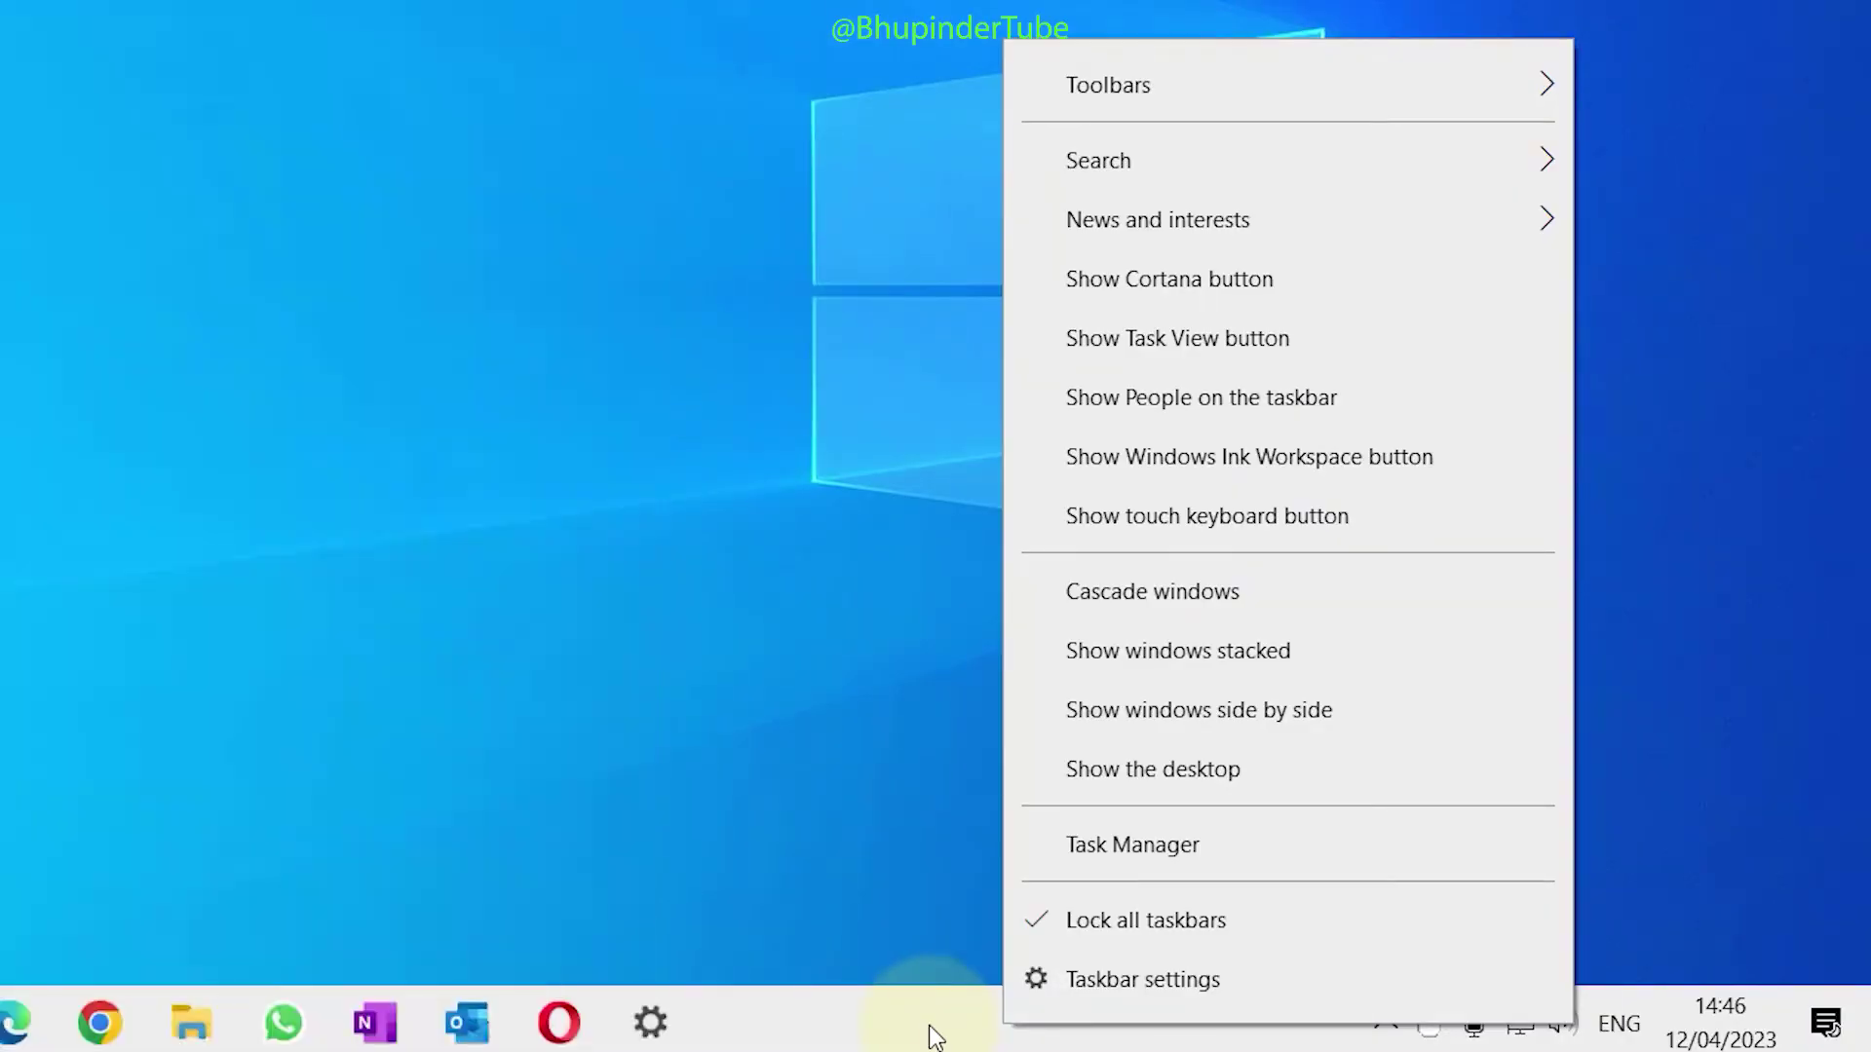
key("Escape")
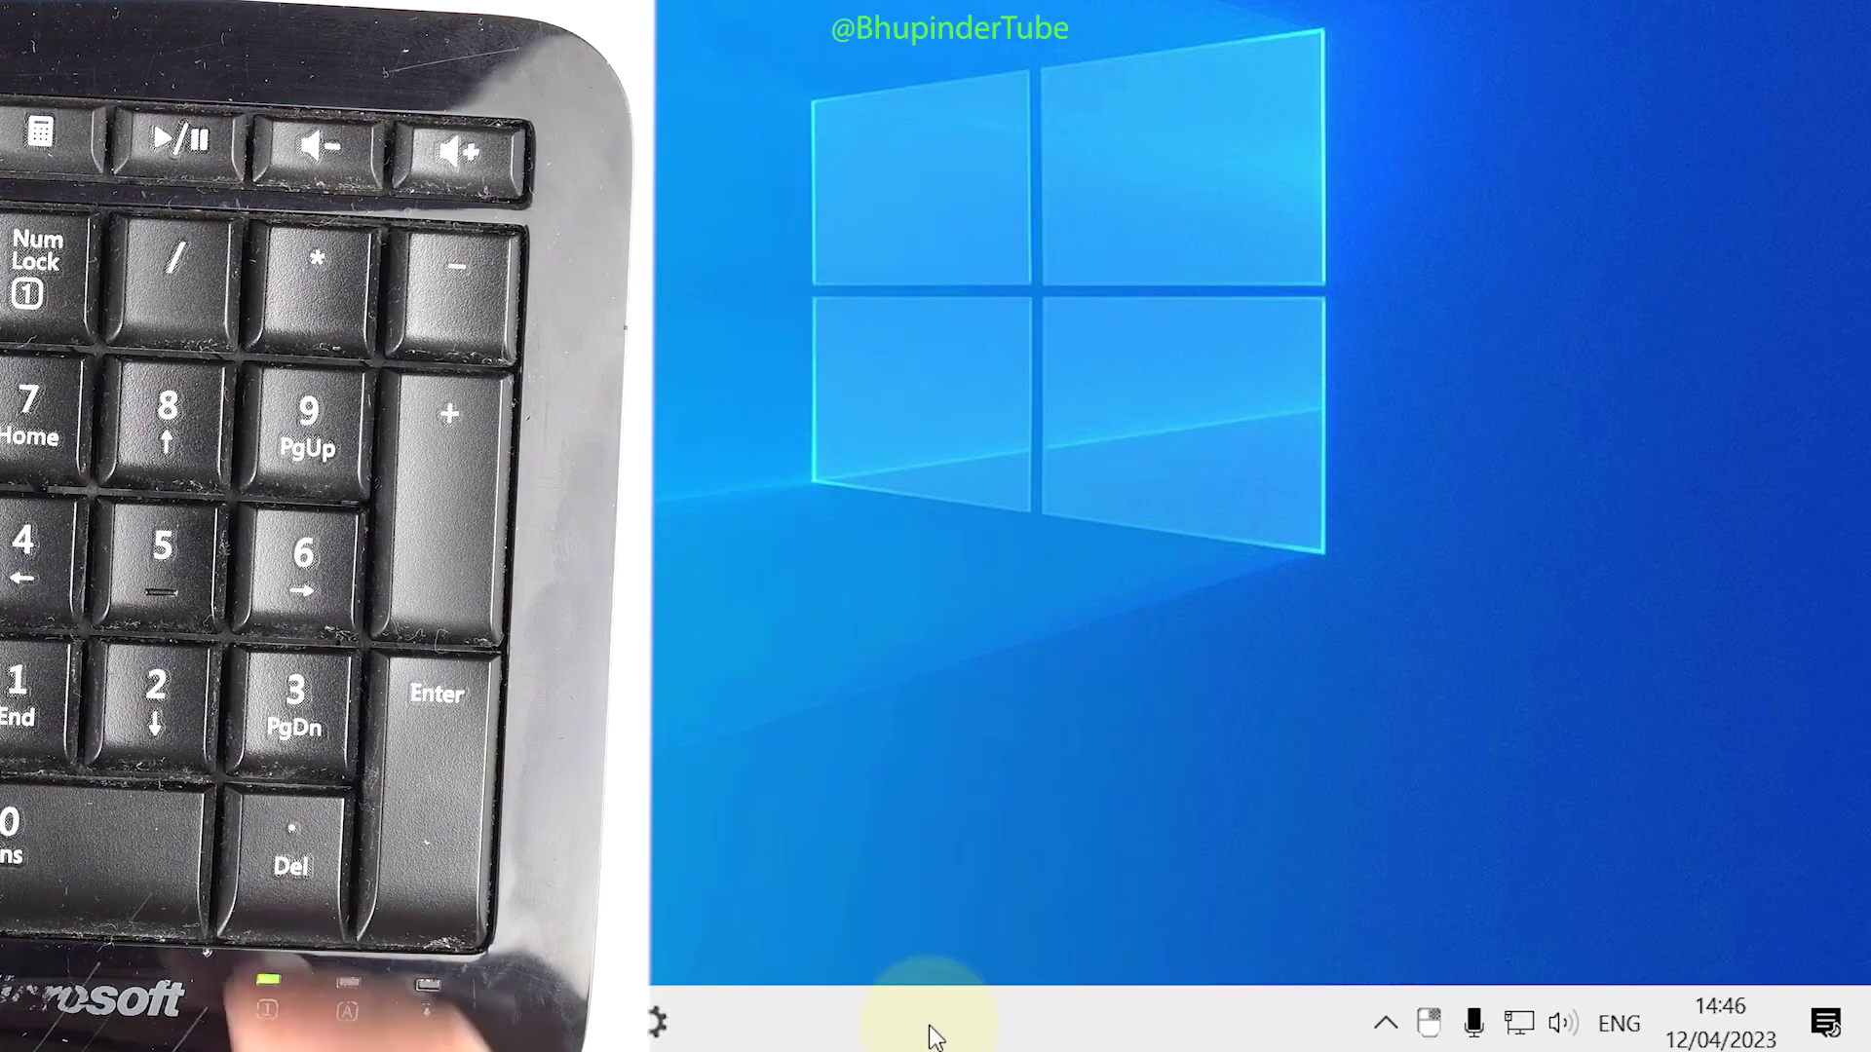
key("Num_Lock")
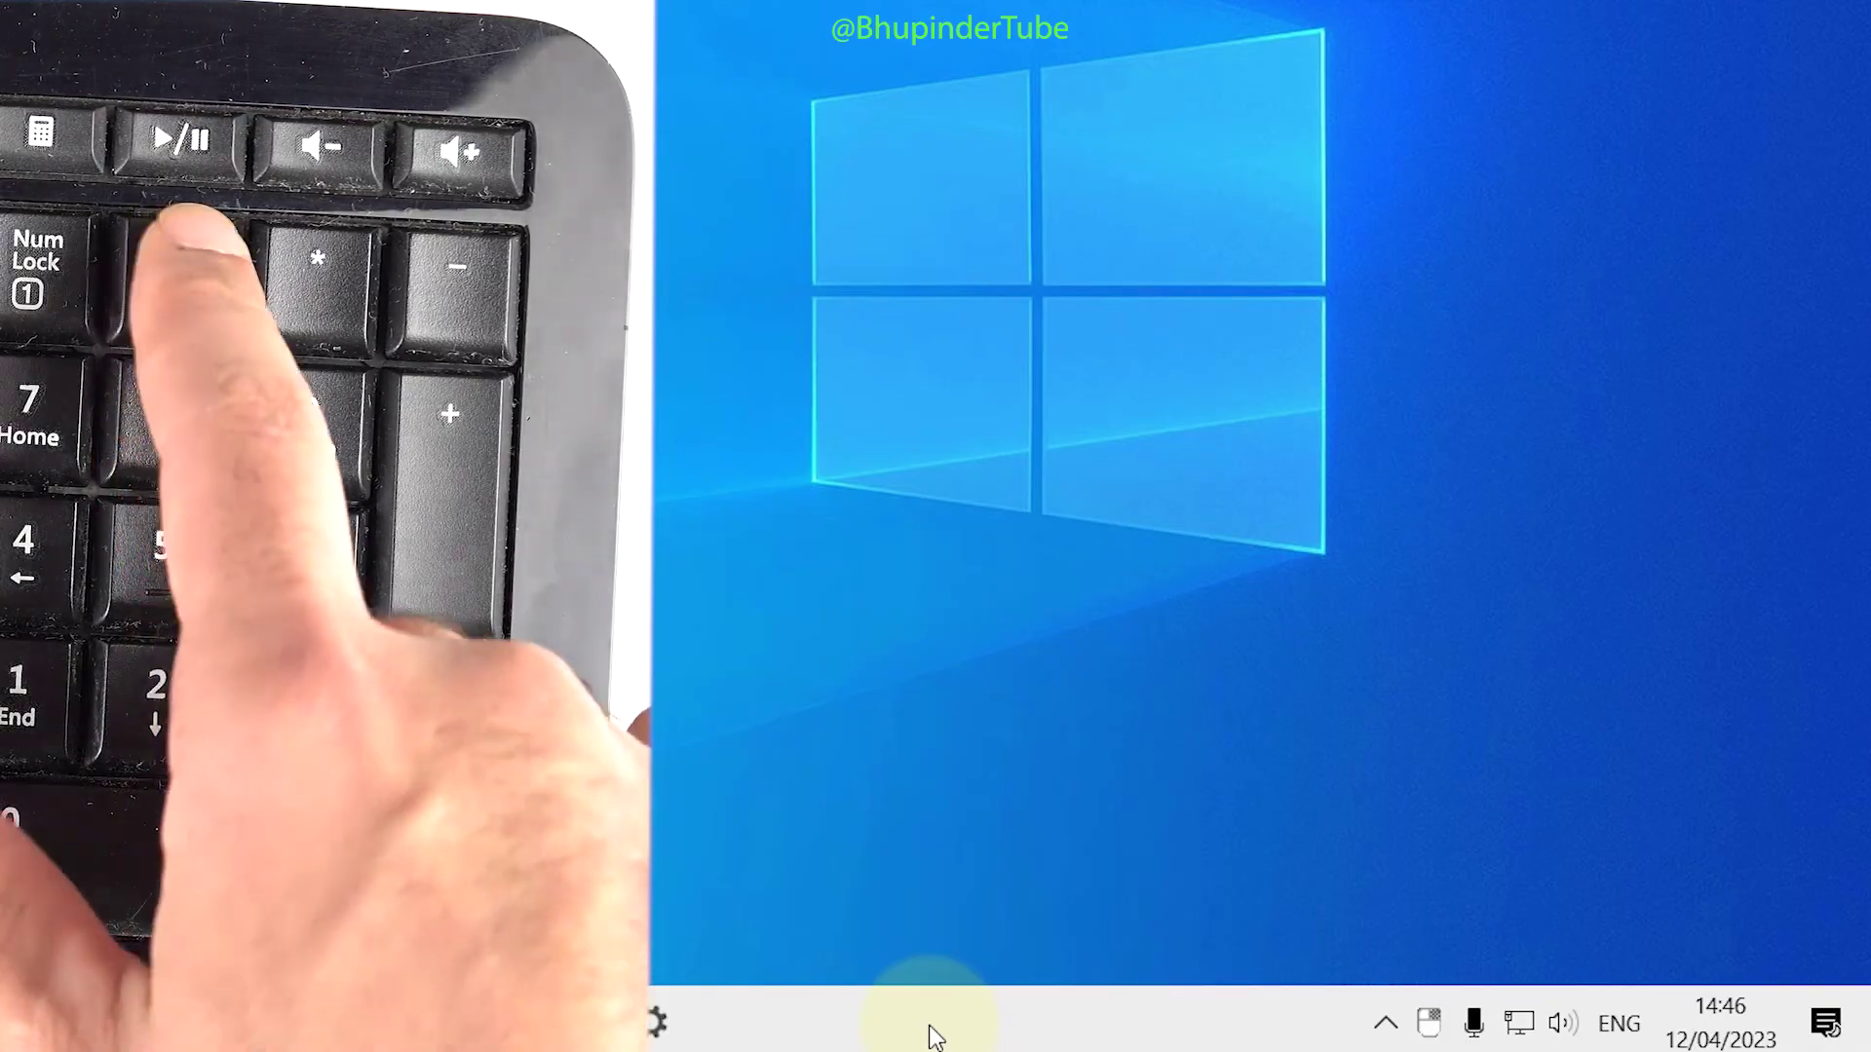